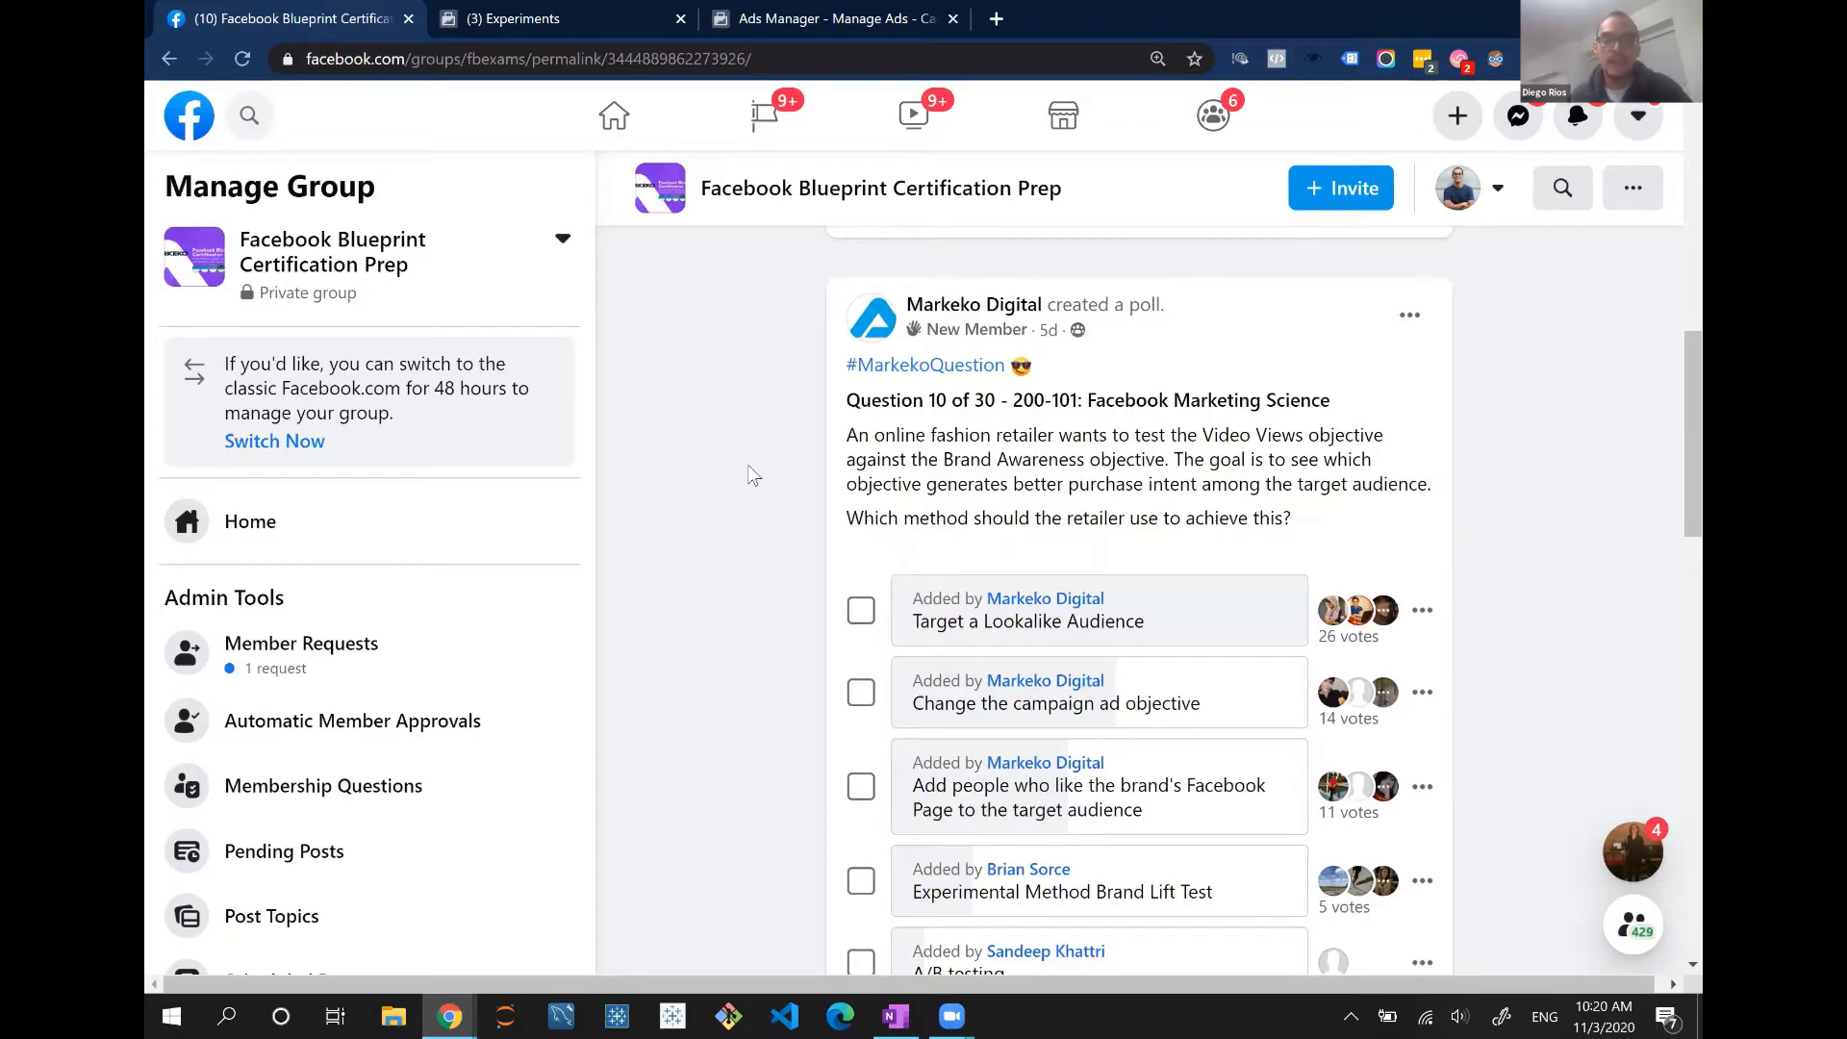
# Switch from the Facebook poll to the OneNote notebook showing the annotated poll.
pyautogui.hotkey('alt', 'Tab')
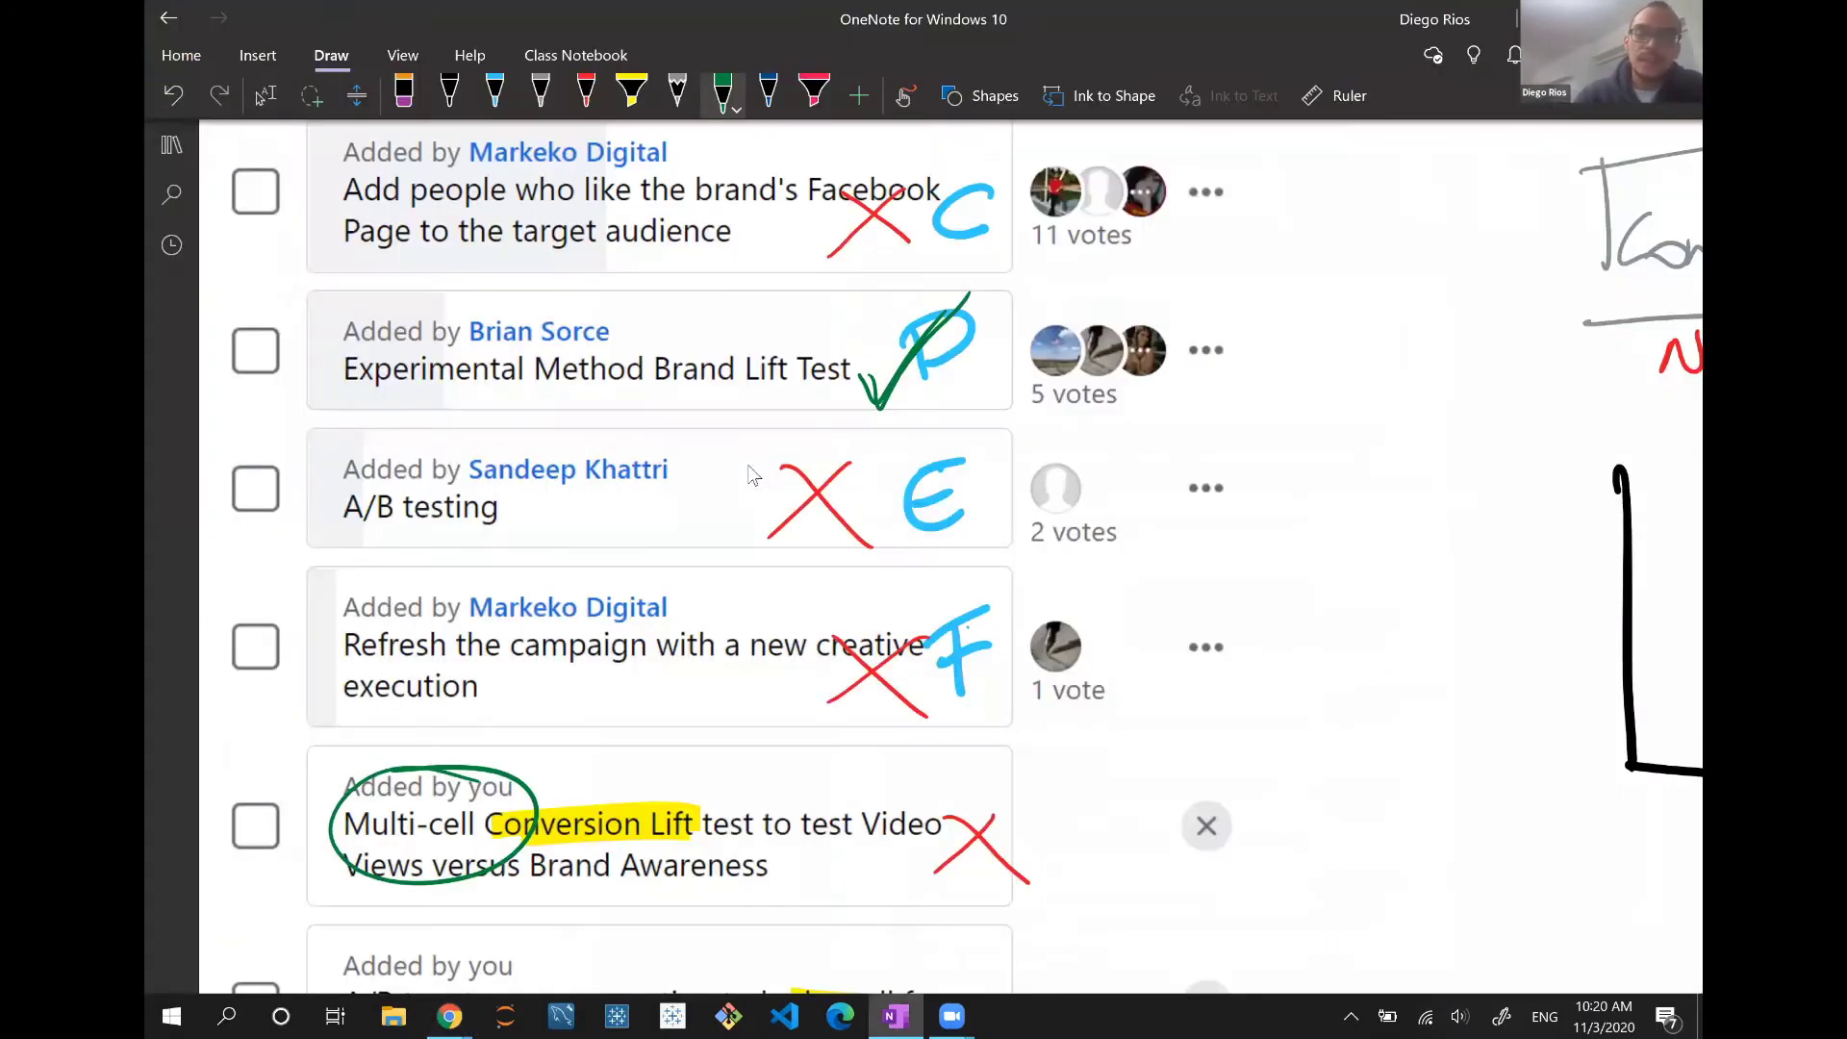
# Handwrite 'BID' in black ink in the blank space below the poll's comments.
pyautogui.scroll(-20, 753, 475)
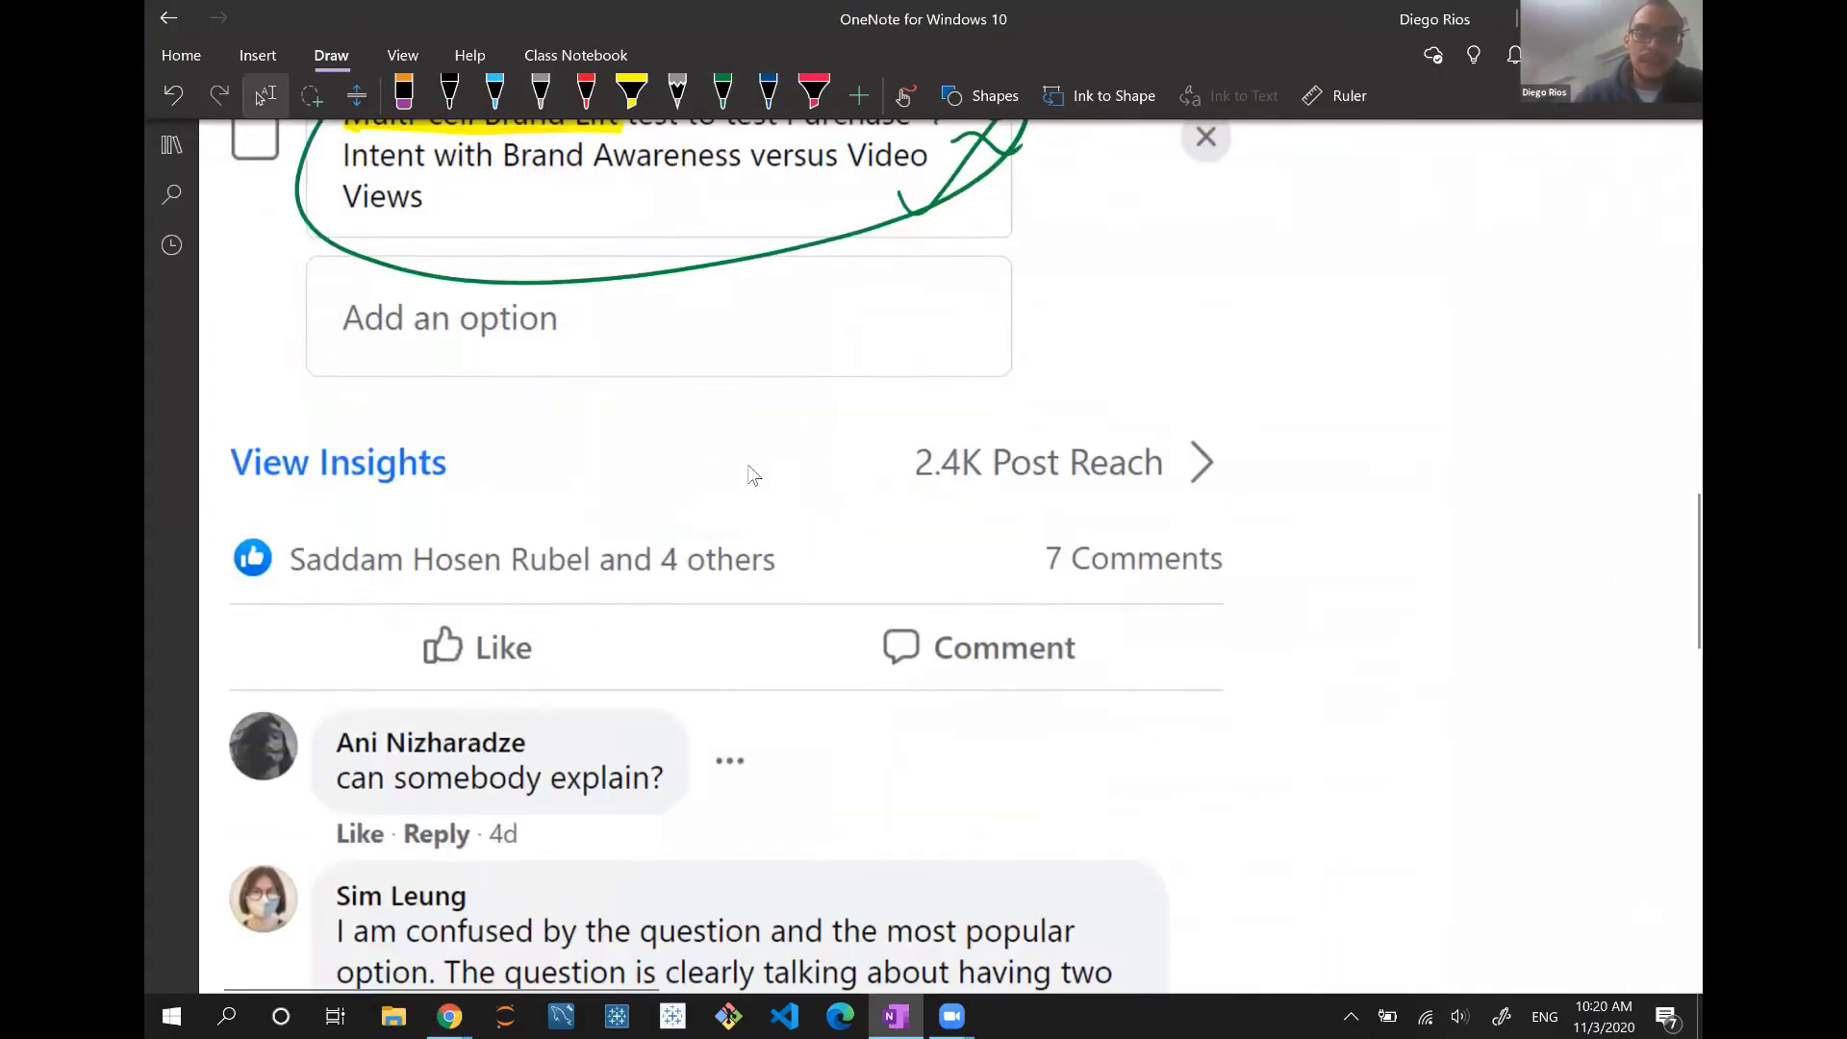
pyautogui.scroll(-7, 753, 475)
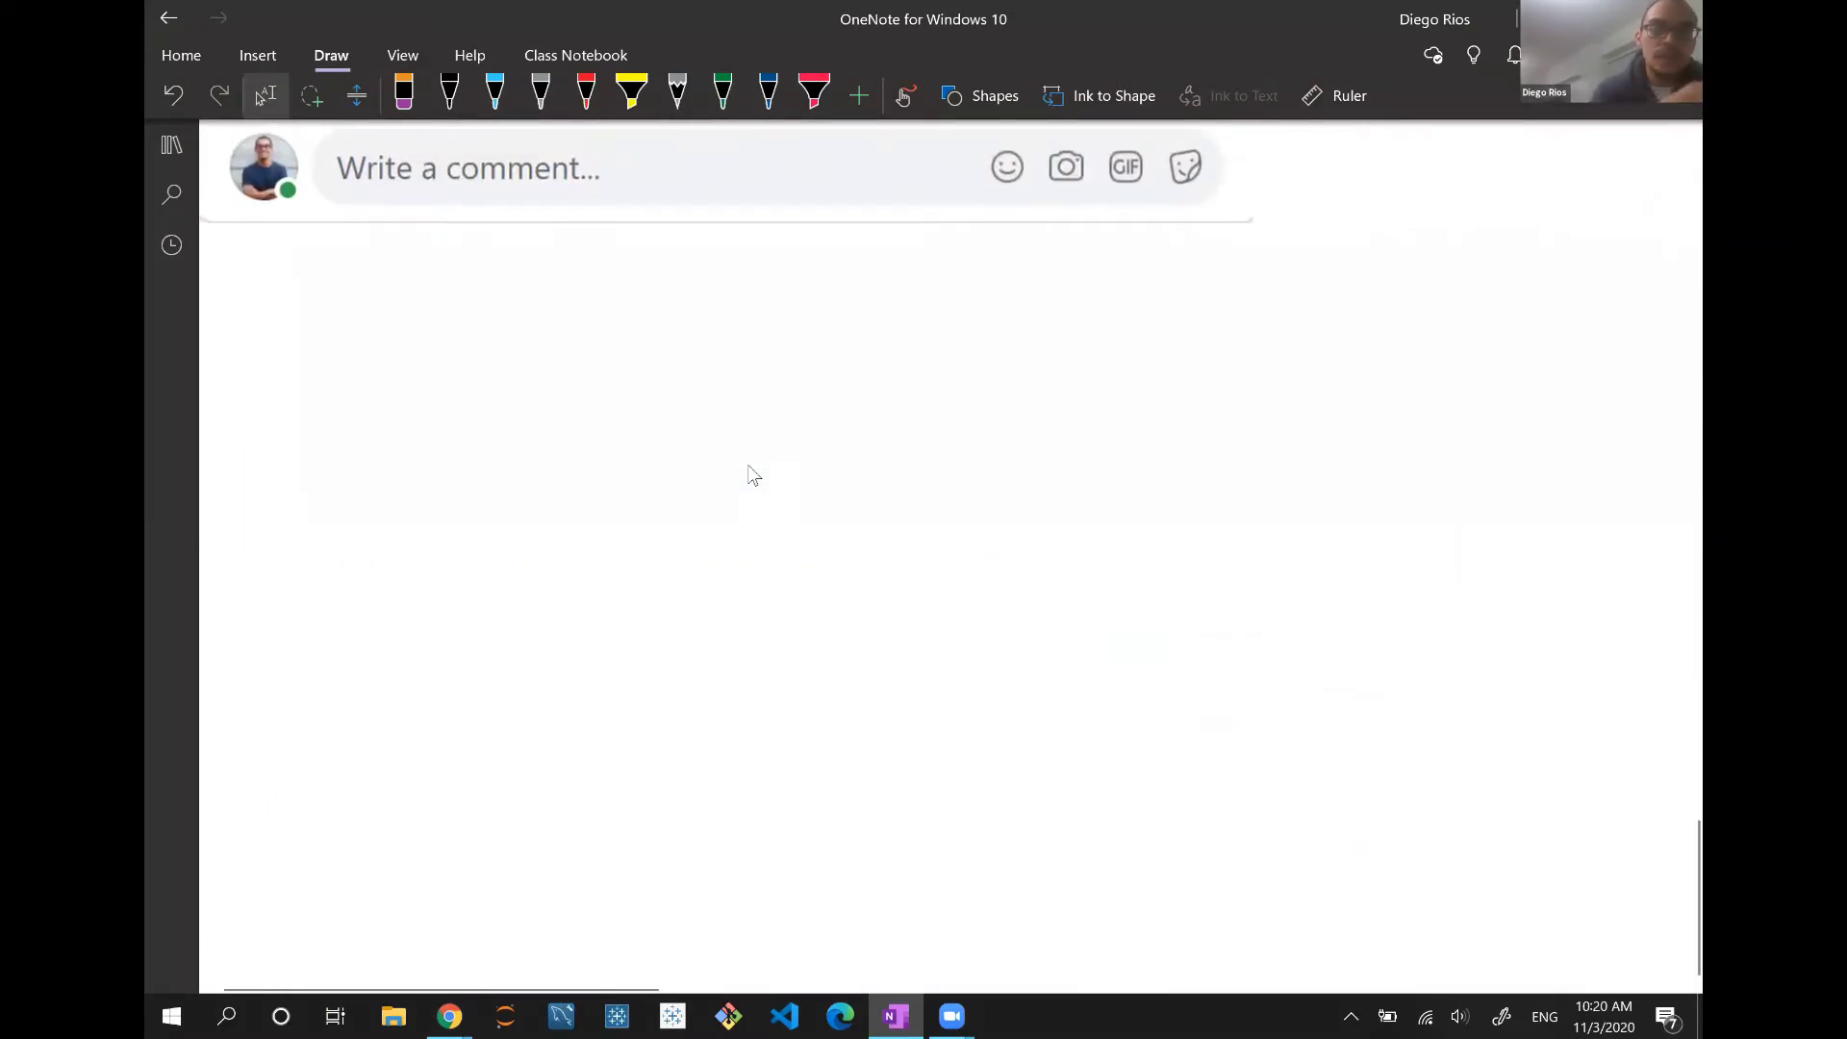
pyautogui.moveTo(442, 303); pyautogui.dragTo(458, 402)
pyautogui.moveTo(421, 332)
pyautogui.mouseDown()
pyautogui.moveTo(557, 382)
pyautogui.moveTo(462, 404)
pyautogui.mouseUp()
pyautogui.moveTo(639, 290); pyautogui.dragTo(662, 402)
pyautogui.moveTo(686, 312)
pyautogui.mouseDown()
pyautogui.moveTo(736, 376)
pyautogui.moveTo(710, 378)
pyautogui.mouseUp()
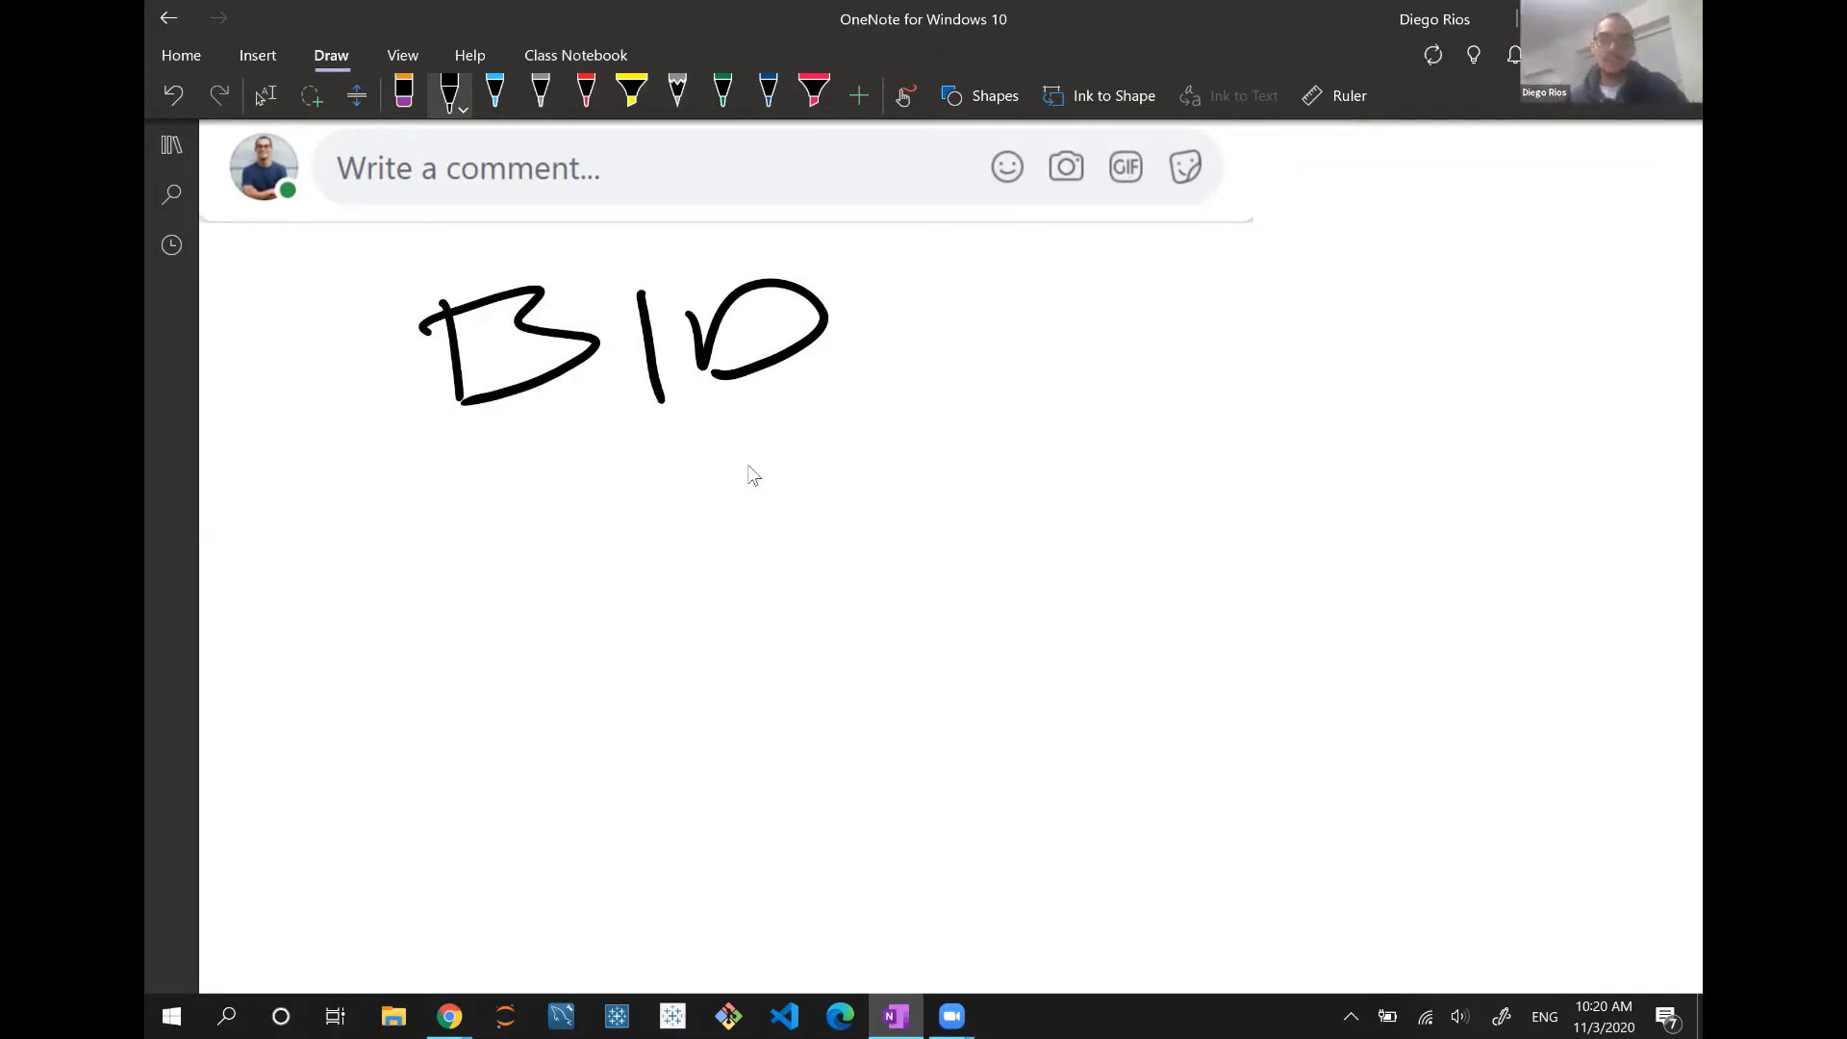
# In Ads Manager, display the Campaign Bid Strategy list: Lowest cost, Cost cap, Bid cap.
pyautogui.hotkey('alt', 'Tab')
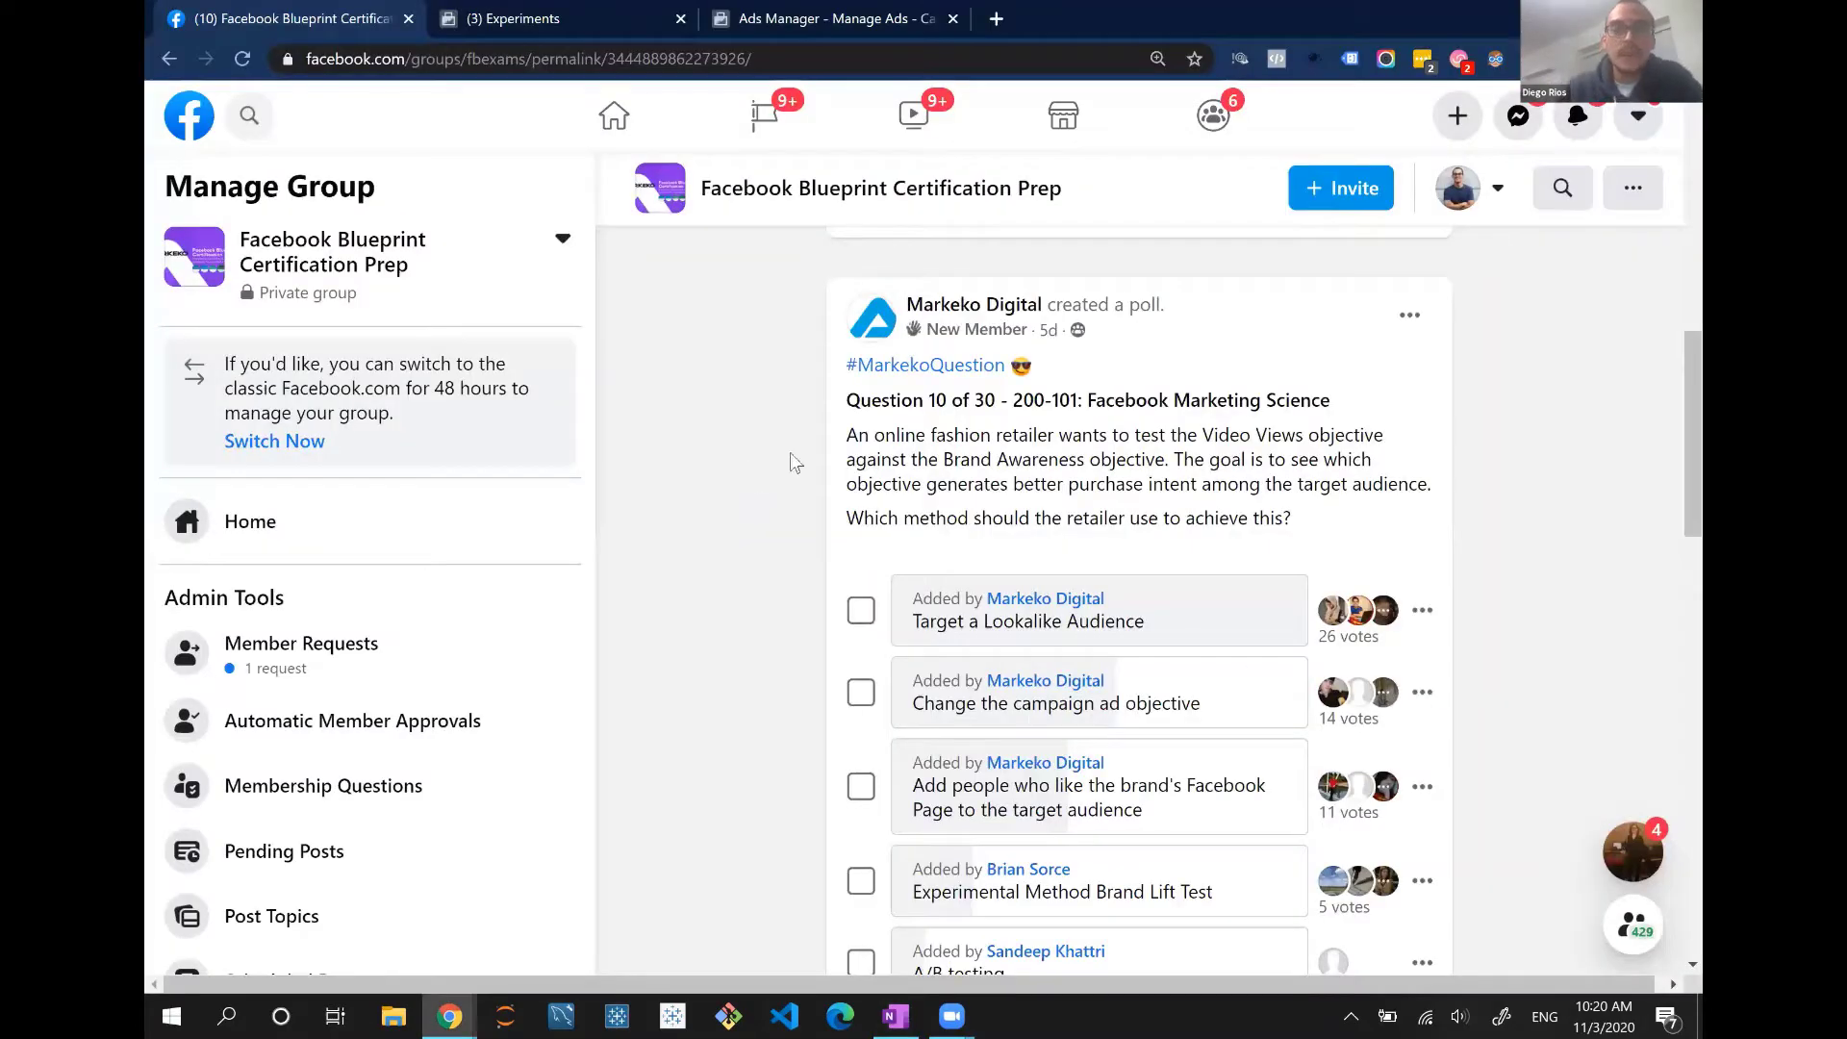
pyautogui.click(830, 23)
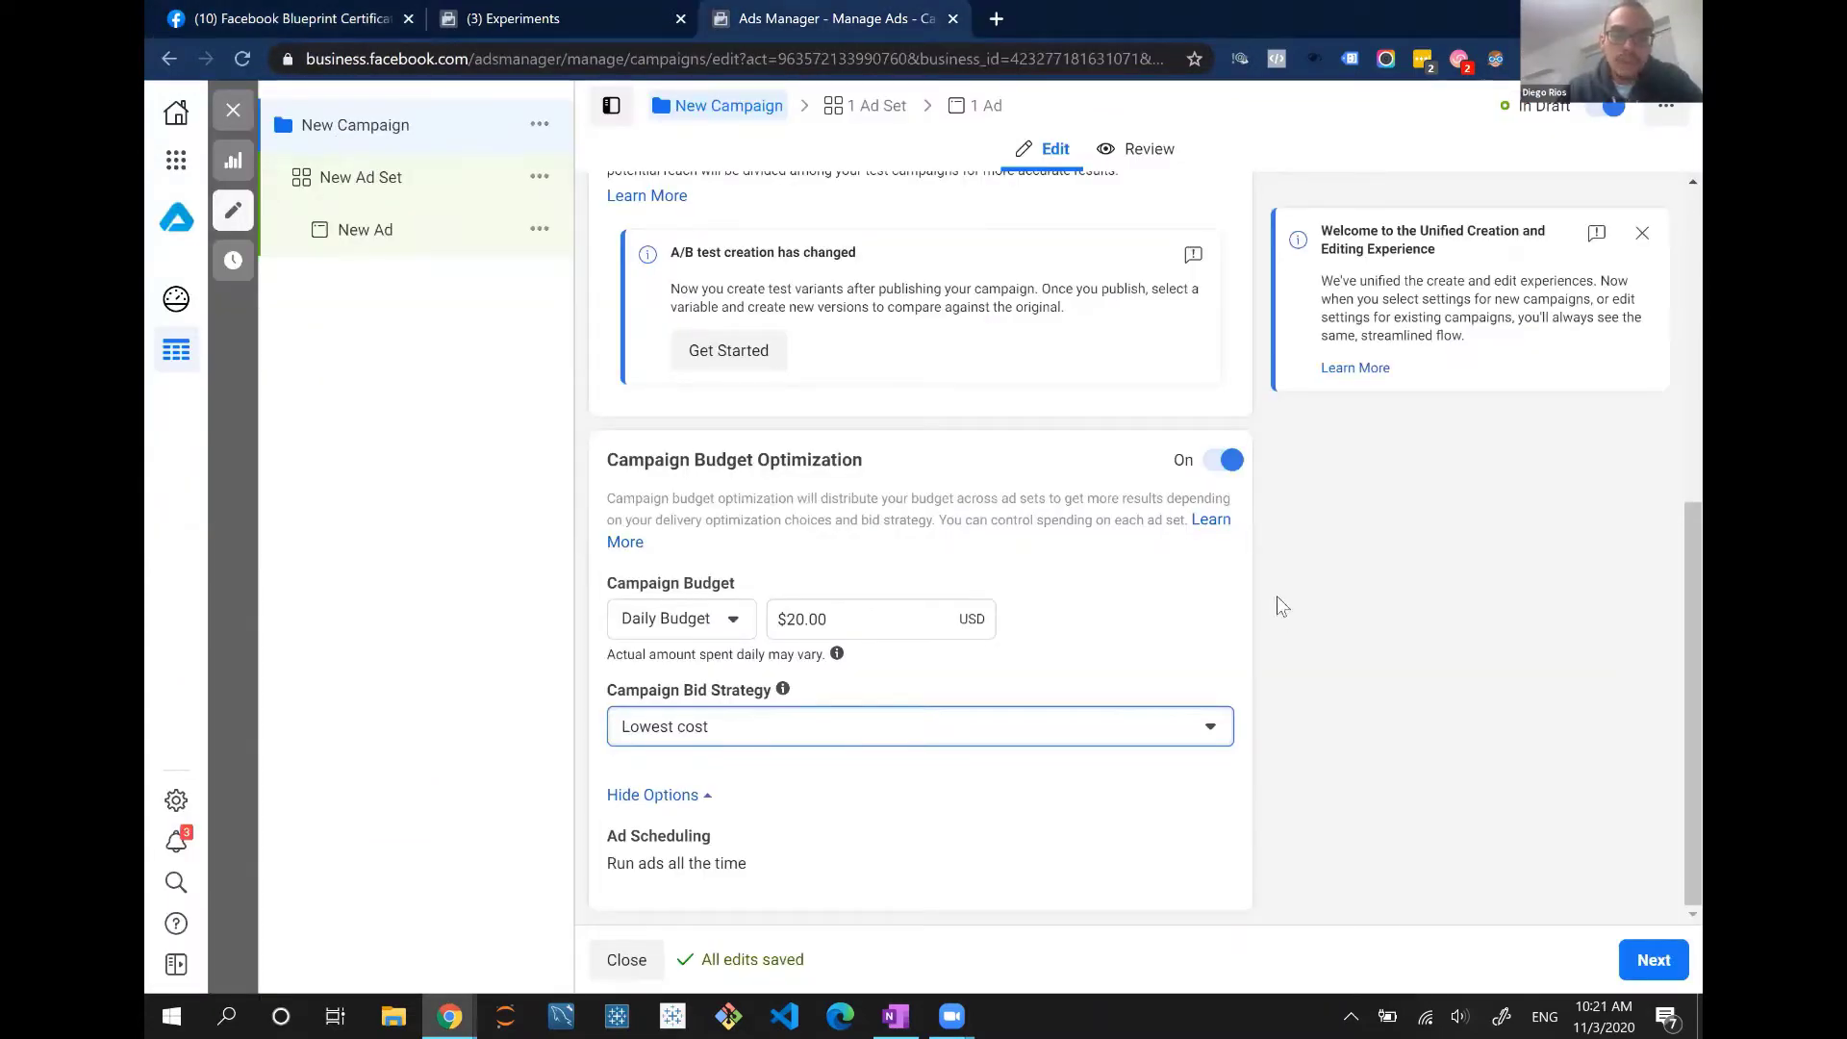
pyautogui.click(1135, 727)
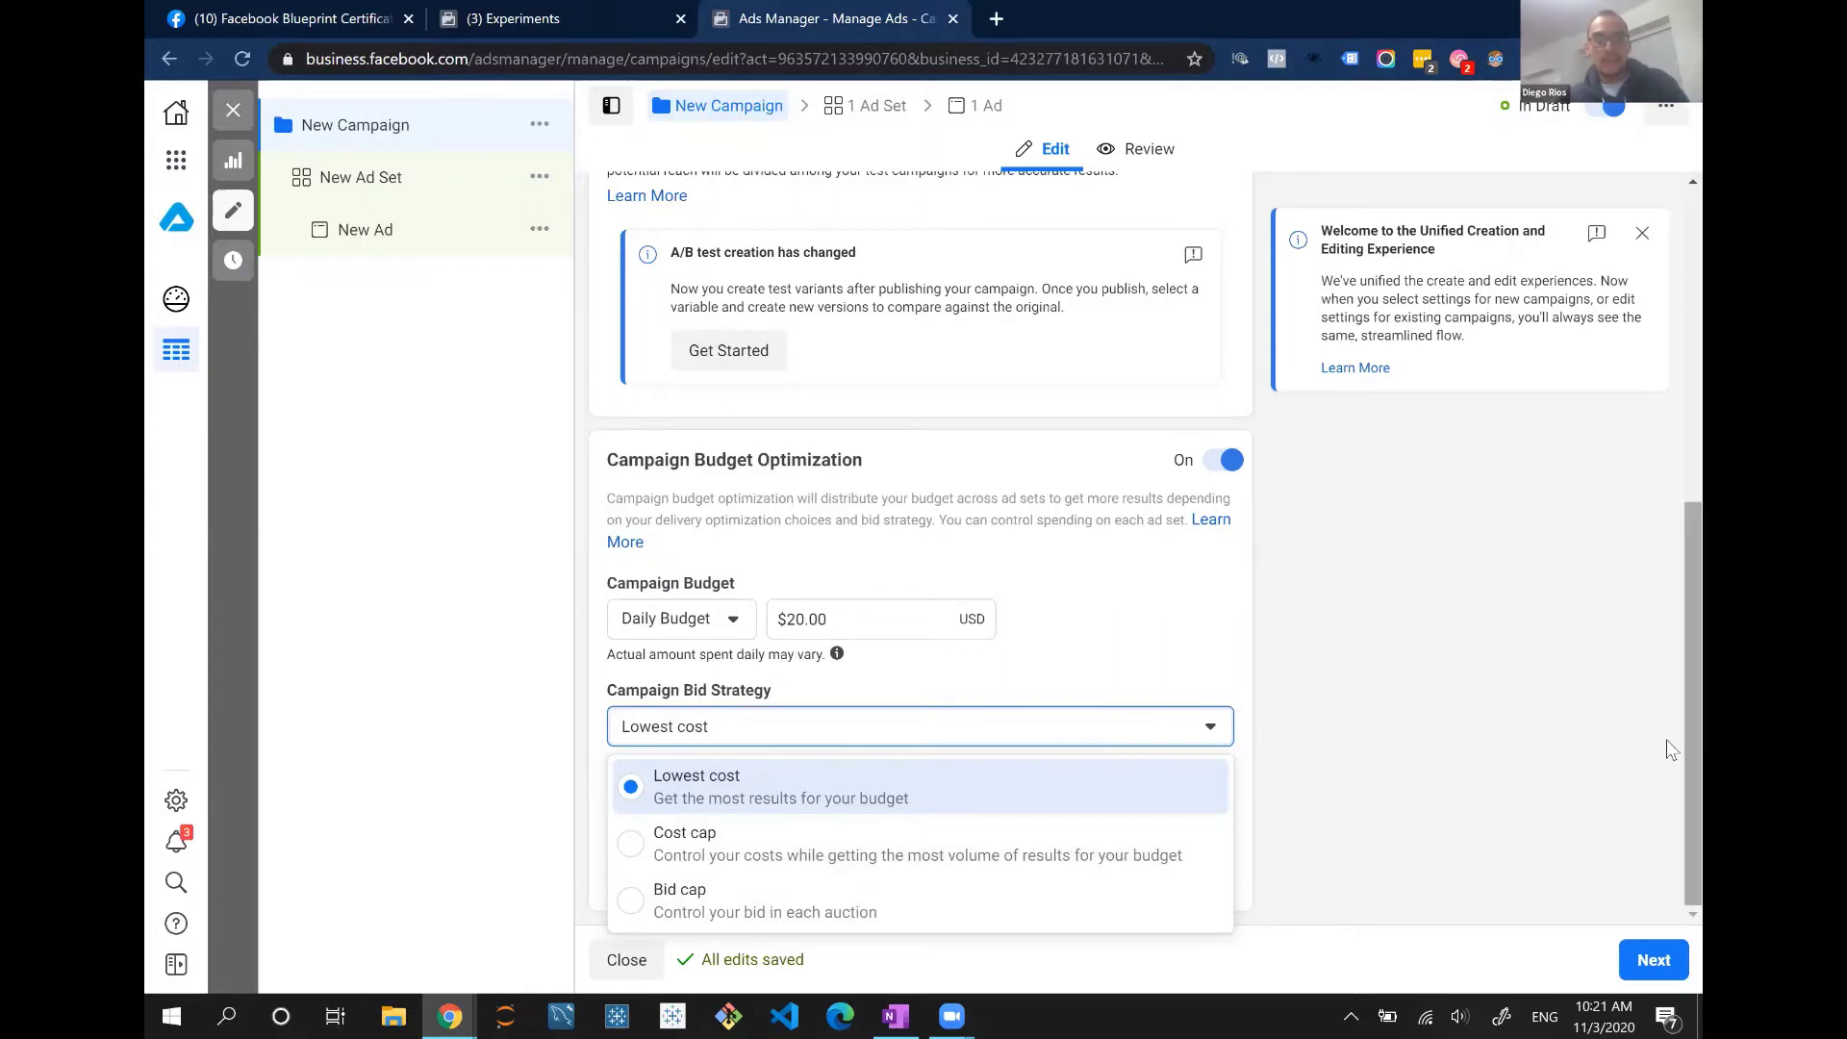
pyautogui.hotkey('alt', 'Tab')
# Handwrite 'LOWEST COST' in black ink beneath the BID heading.
pyautogui.moveTo(337, 503)
pyautogui.mouseDown()
pyautogui.moveTo(324, 544)
pyautogui.moveTo(384, 580)
pyautogui.mouseUp()
pyautogui.moveTo(408, 540)
pyautogui.mouseDown()
pyautogui.moveTo(394, 577)
pyautogui.moveTo(474, 556)
pyautogui.mouseUp()
pyautogui.moveTo(486, 544)
pyautogui.mouseDown()
pyautogui.moveTo(522, 585)
pyautogui.moveTo(580, 542)
pyautogui.mouseUp()
pyautogui.moveTo(620, 544)
pyautogui.mouseDown()
pyautogui.moveTo(602, 569)
pyautogui.moveTo(662, 591)
pyautogui.mouseUp()
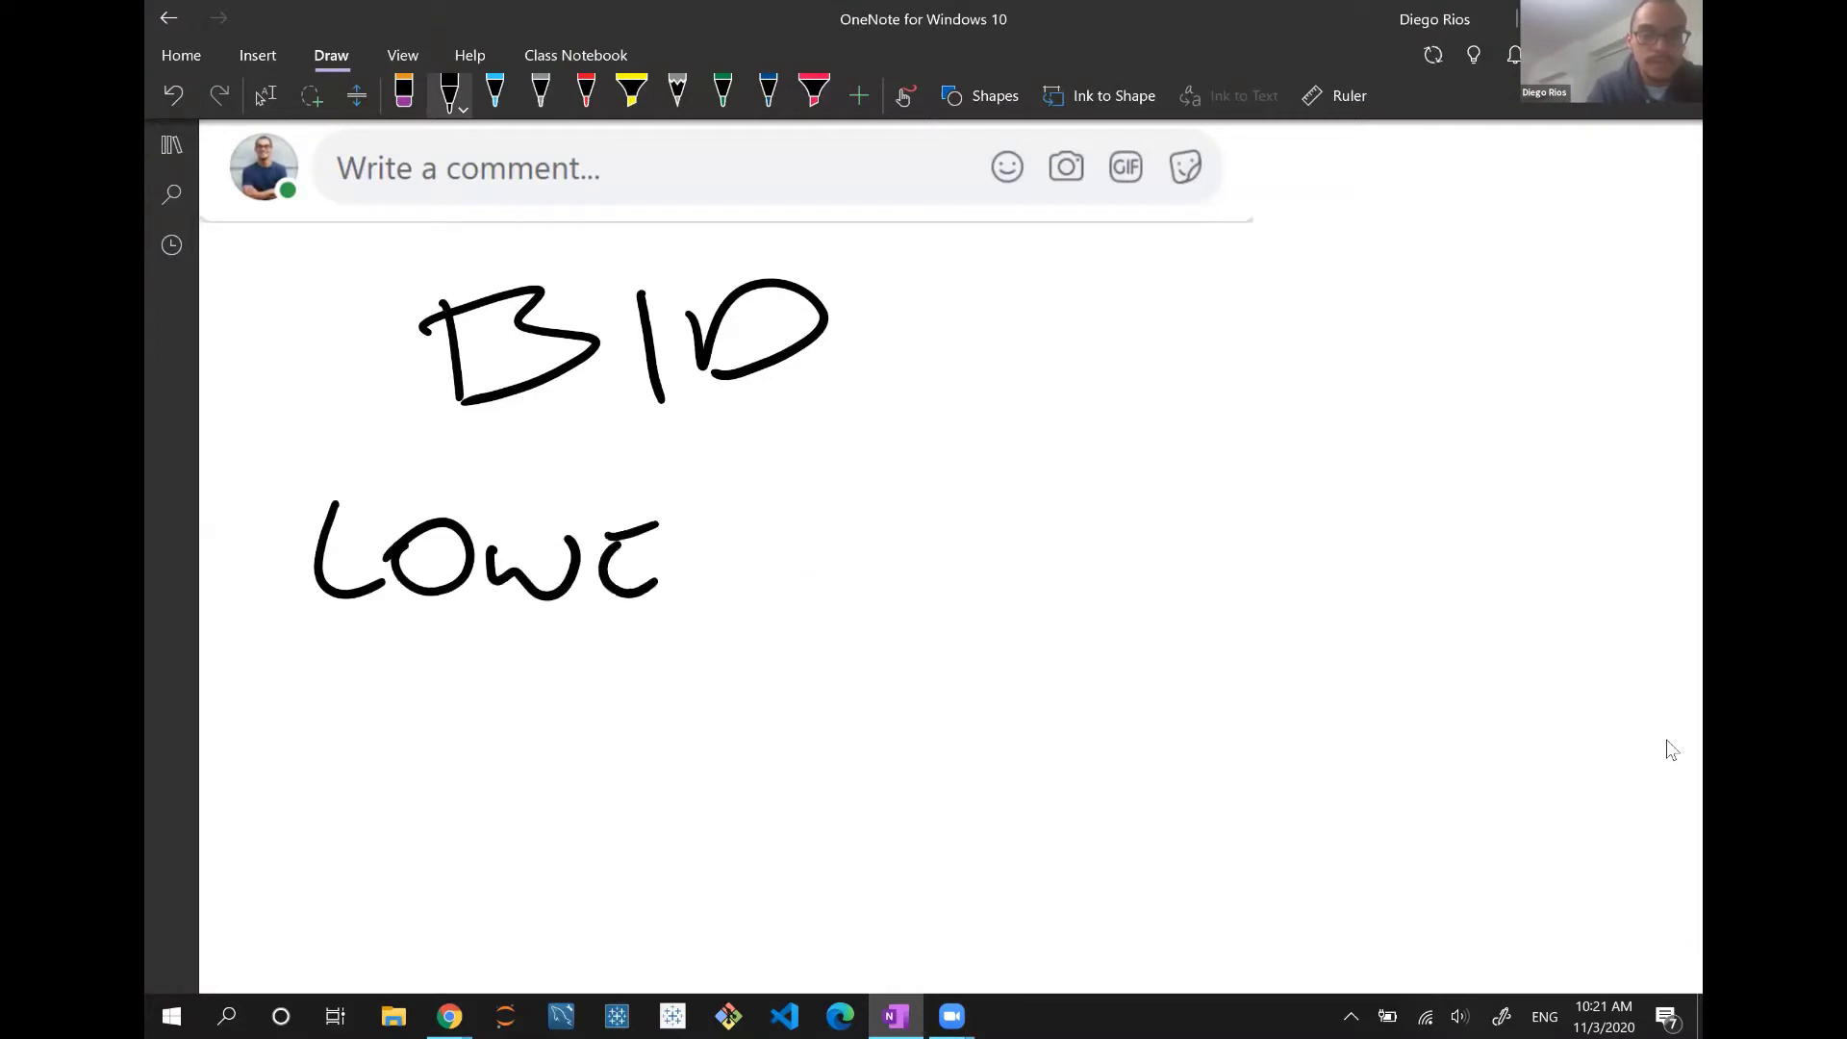
pyautogui.moveTo(718, 534); pyautogui.dragTo(683, 582)
pyautogui.moveTo(755, 535)
pyautogui.mouseDown()
pyautogui.moveTo(753, 584)
pyautogui.moveTo(814, 519)
pyautogui.mouseUp()
pyautogui.moveTo(492, 652)
pyautogui.mouseDown()
pyautogui.moveTo(422, 739)
pyautogui.moveTo(577, 695)
pyautogui.mouseUp()
pyautogui.moveTo(640, 662)
pyautogui.mouseDown()
pyautogui.moveTo(592, 724)
pyautogui.moveTo(739, 644)
pyautogui.mouseUp()
pyautogui.moveTo(690, 656); pyautogui.dragTo(687, 732)
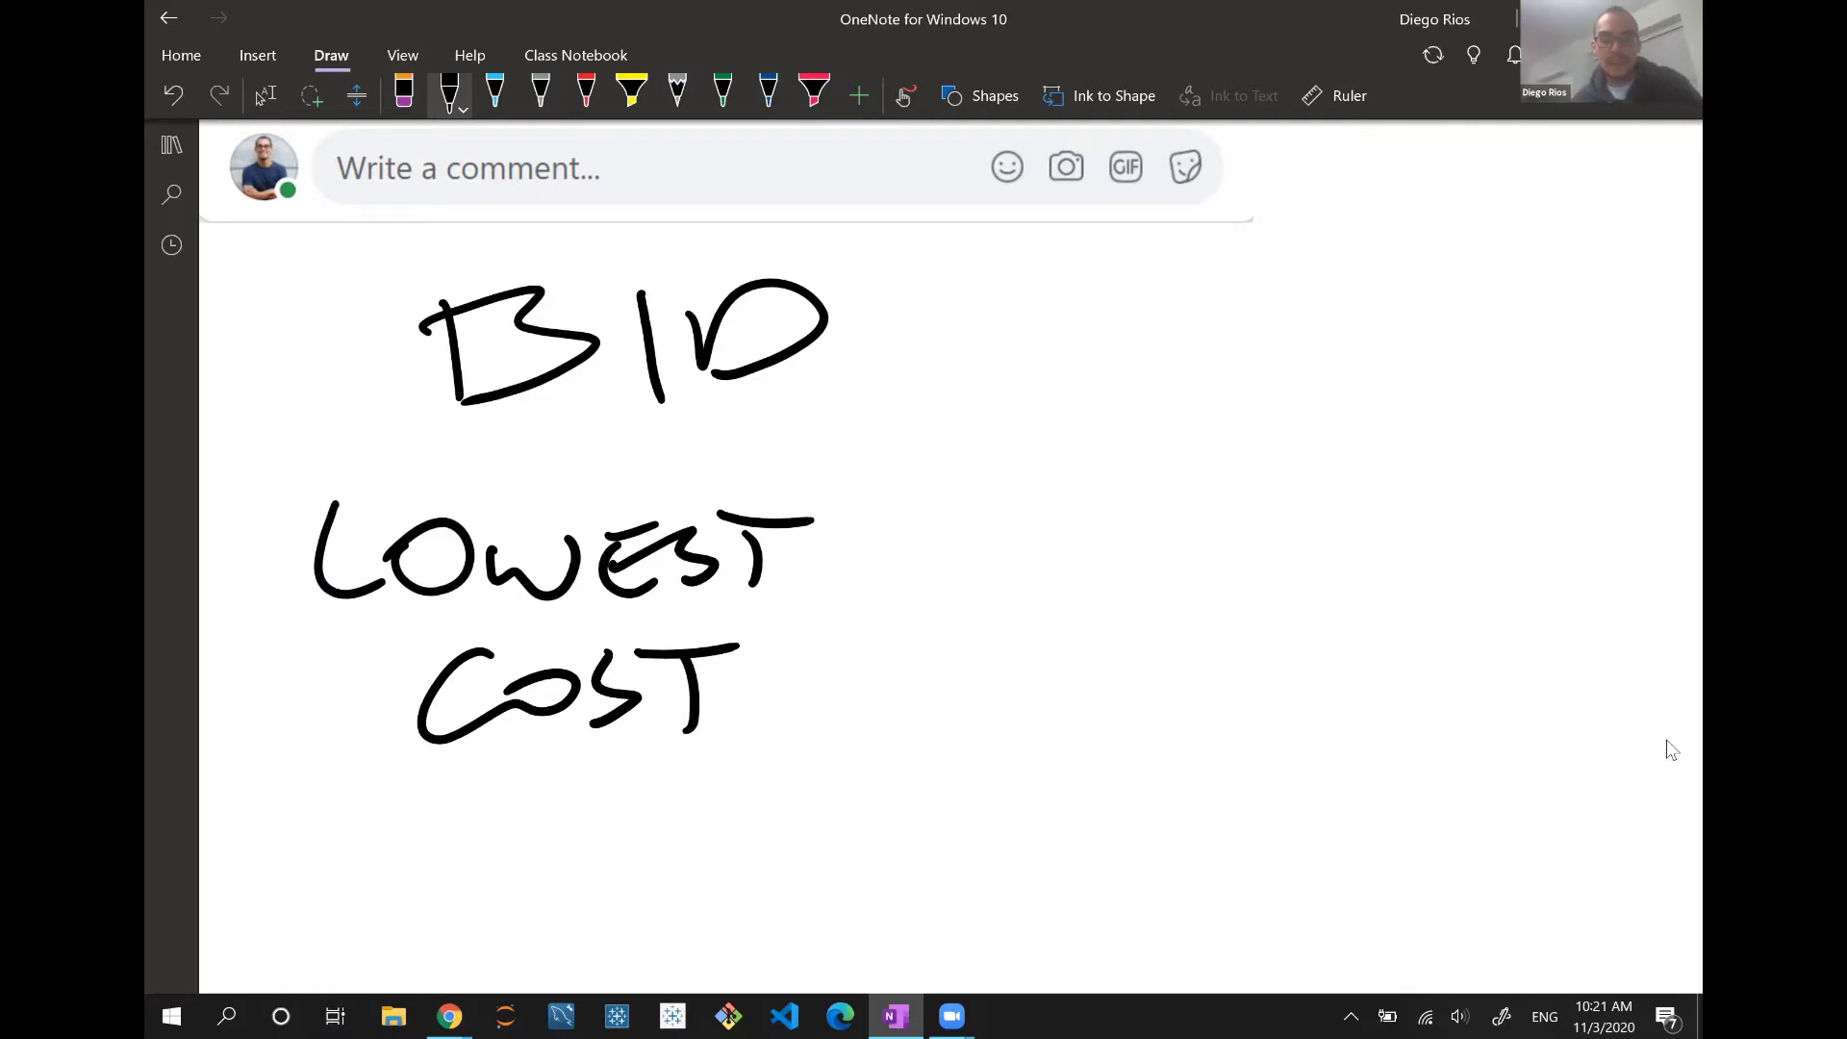
# Handwrite 'COST CAP' to the right of LOWEST COST.
pyautogui.hotkey('alt', 'Tab')
pyautogui.hotkey('alt', 'Tab')
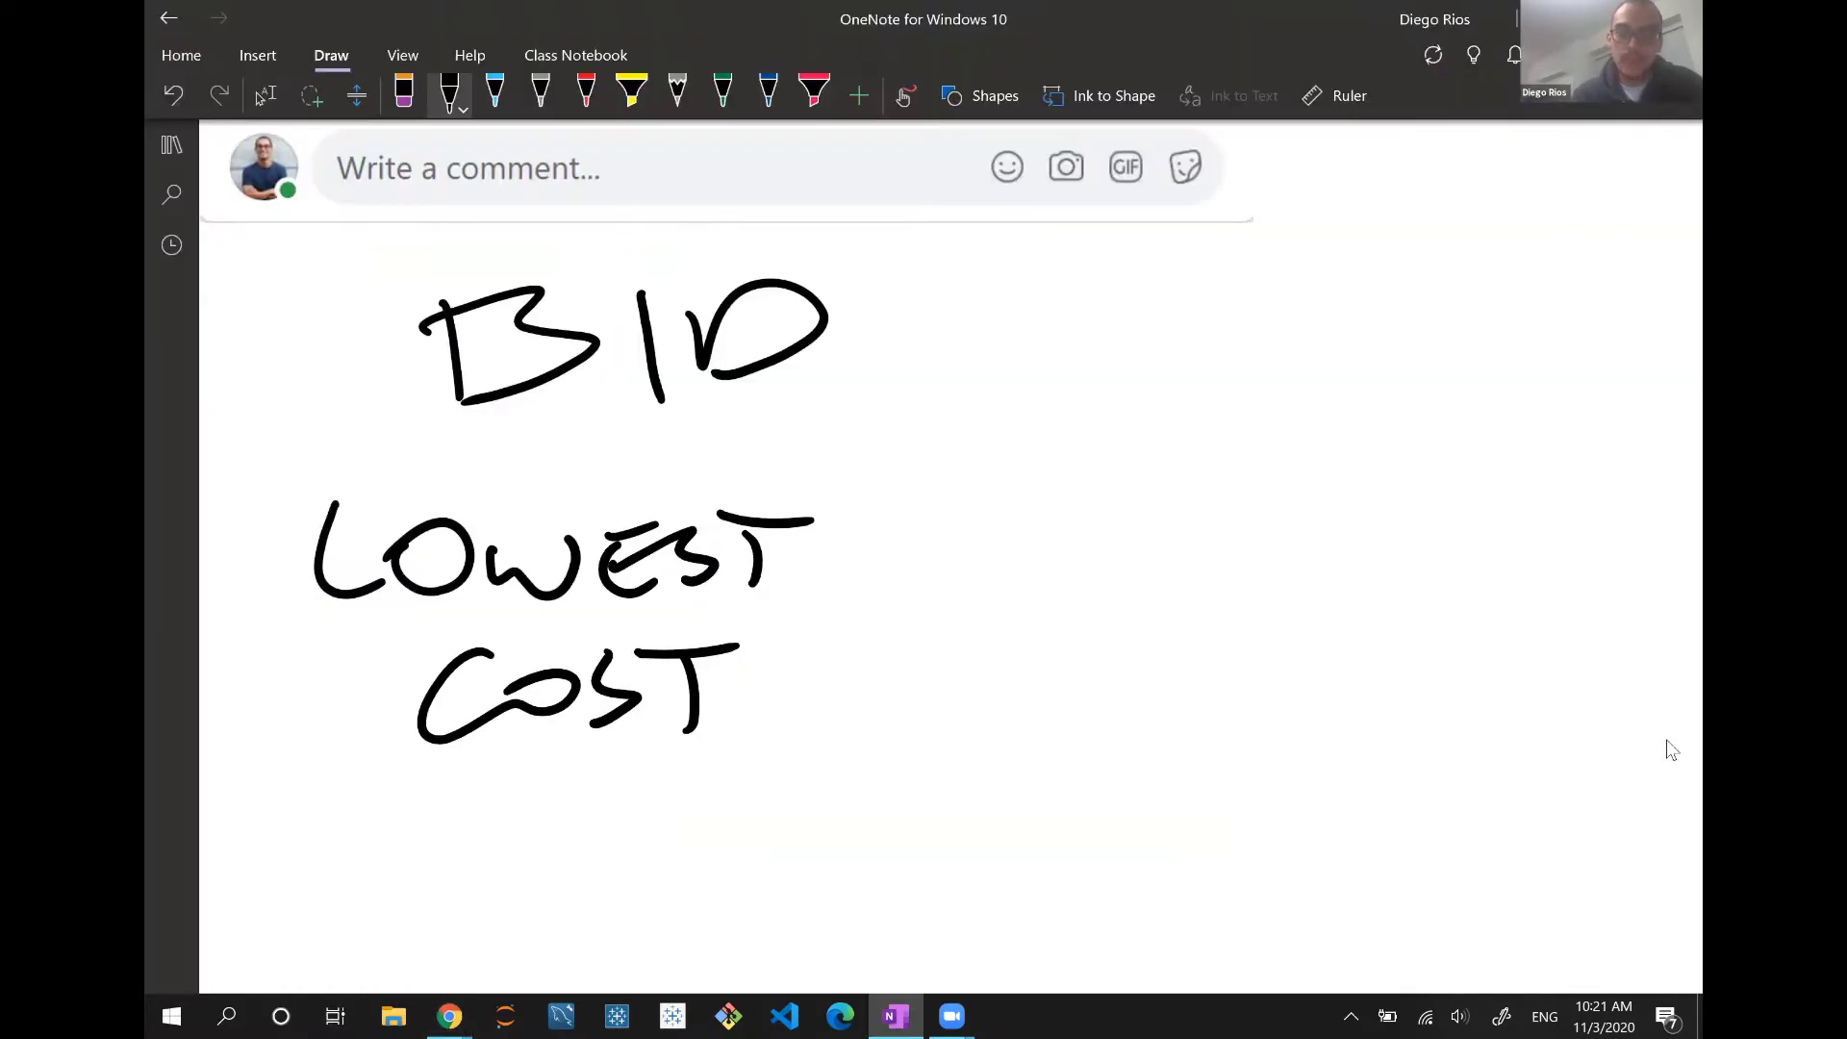
pyautogui.moveTo(1145, 493)
pyautogui.mouseDown()
pyautogui.moveTo(1154, 569)
pyautogui.moveTo(1250, 539)
pyautogui.moveTo(1268, 566)
pyautogui.mouseUp()
pyautogui.moveTo(1316, 502); pyautogui.dragTo(1362, 497)
pyautogui.moveTo(1352, 505)
pyautogui.mouseDown()
pyautogui.moveTo(1356, 582)
pyautogui.moveTo(1412, 492)
pyautogui.mouseUp()
pyautogui.moveTo(1185, 637)
pyautogui.mouseDown()
pyautogui.moveTo(1193, 713)
pyautogui.moveTo(1284, 714)
pyautogui.mouseUp()
pyautogui.moveTo(1211, 690); pyautogui.dragTo(1272, 681)
pyautogui.moveTo(1329, 664)
pyautogui.mouseDown()
pyautogui.moveTo(1356, 647)
pyautogui.moveTo(1282, 700)
pyautogui.mouseUp()
# Handwrite 'BID CAP' further right as the third strategy.
pyautogui.hscroll(5, 1684, 740)
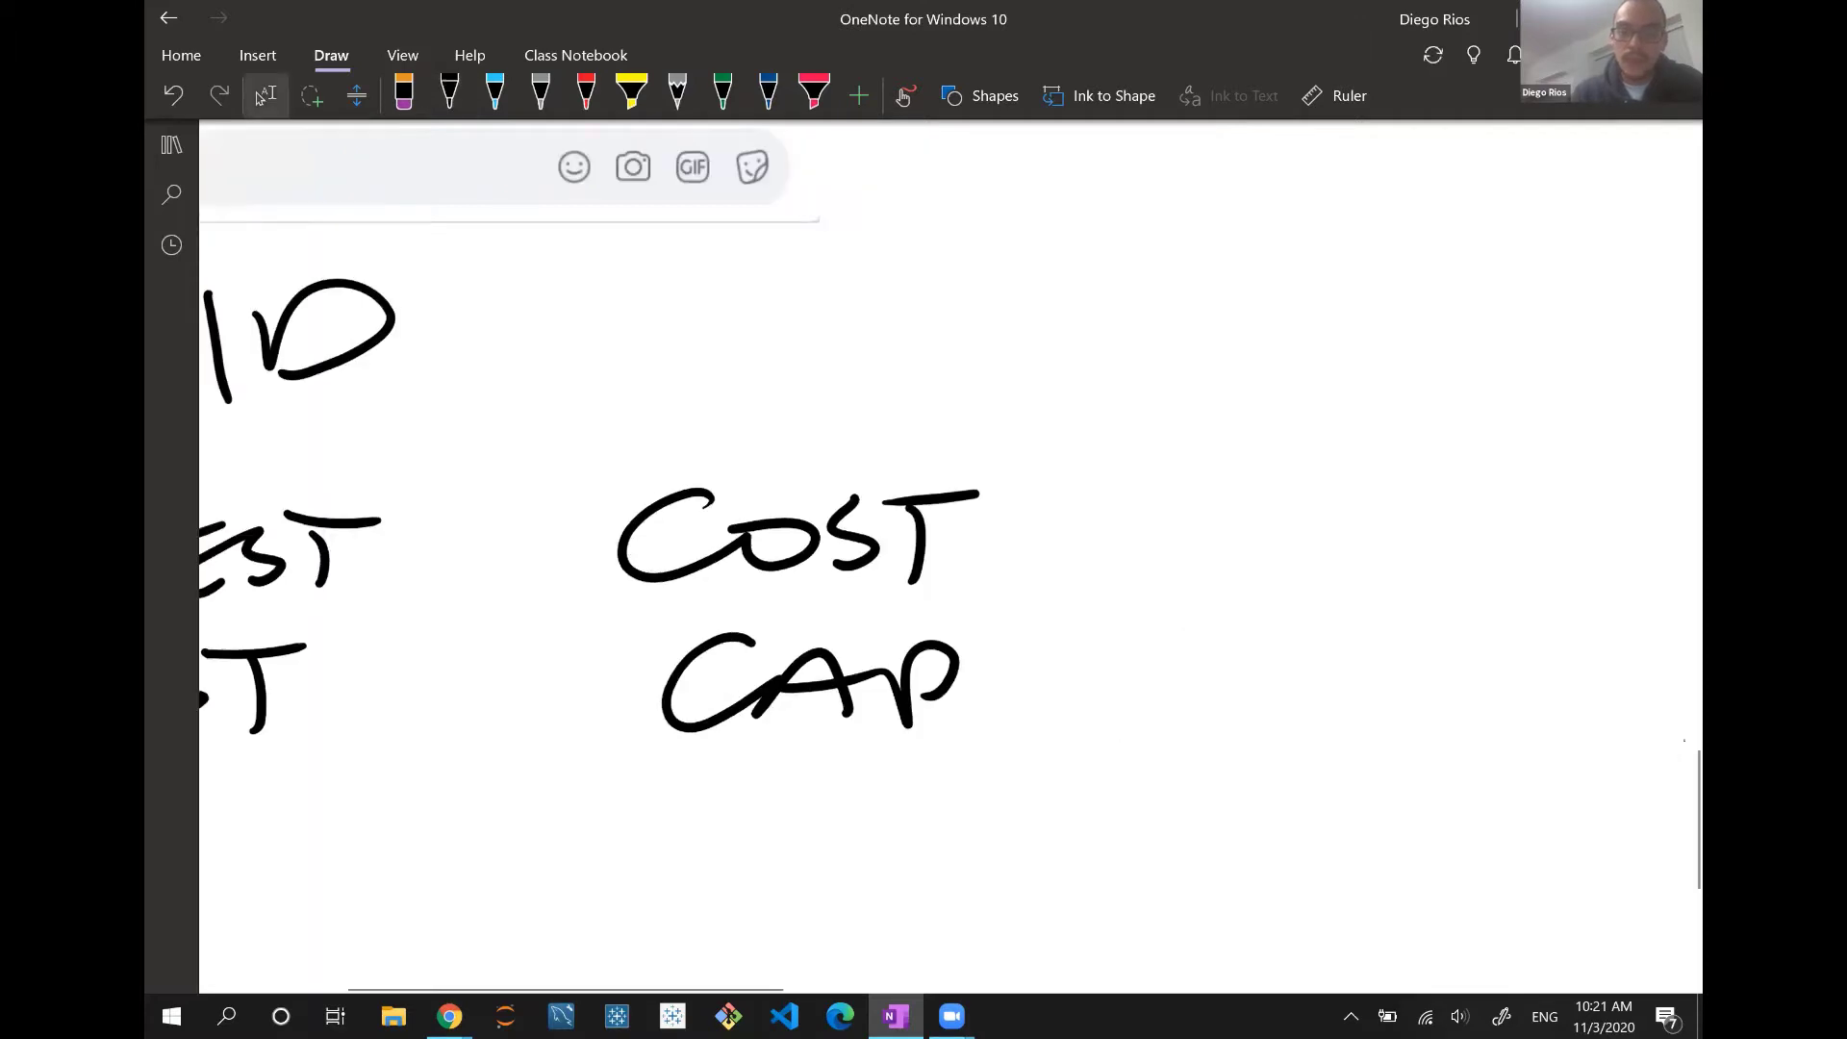
pyautogui.moveTo(1199, 515); pyautogui.dragTo(1217, 594)
pyautogui.moveTo(1324, 520); pyautogui.dragTo(1326, 587)
pyautogui.moveTo(1356, 521); pyautogui.dragTo(1366, 589)
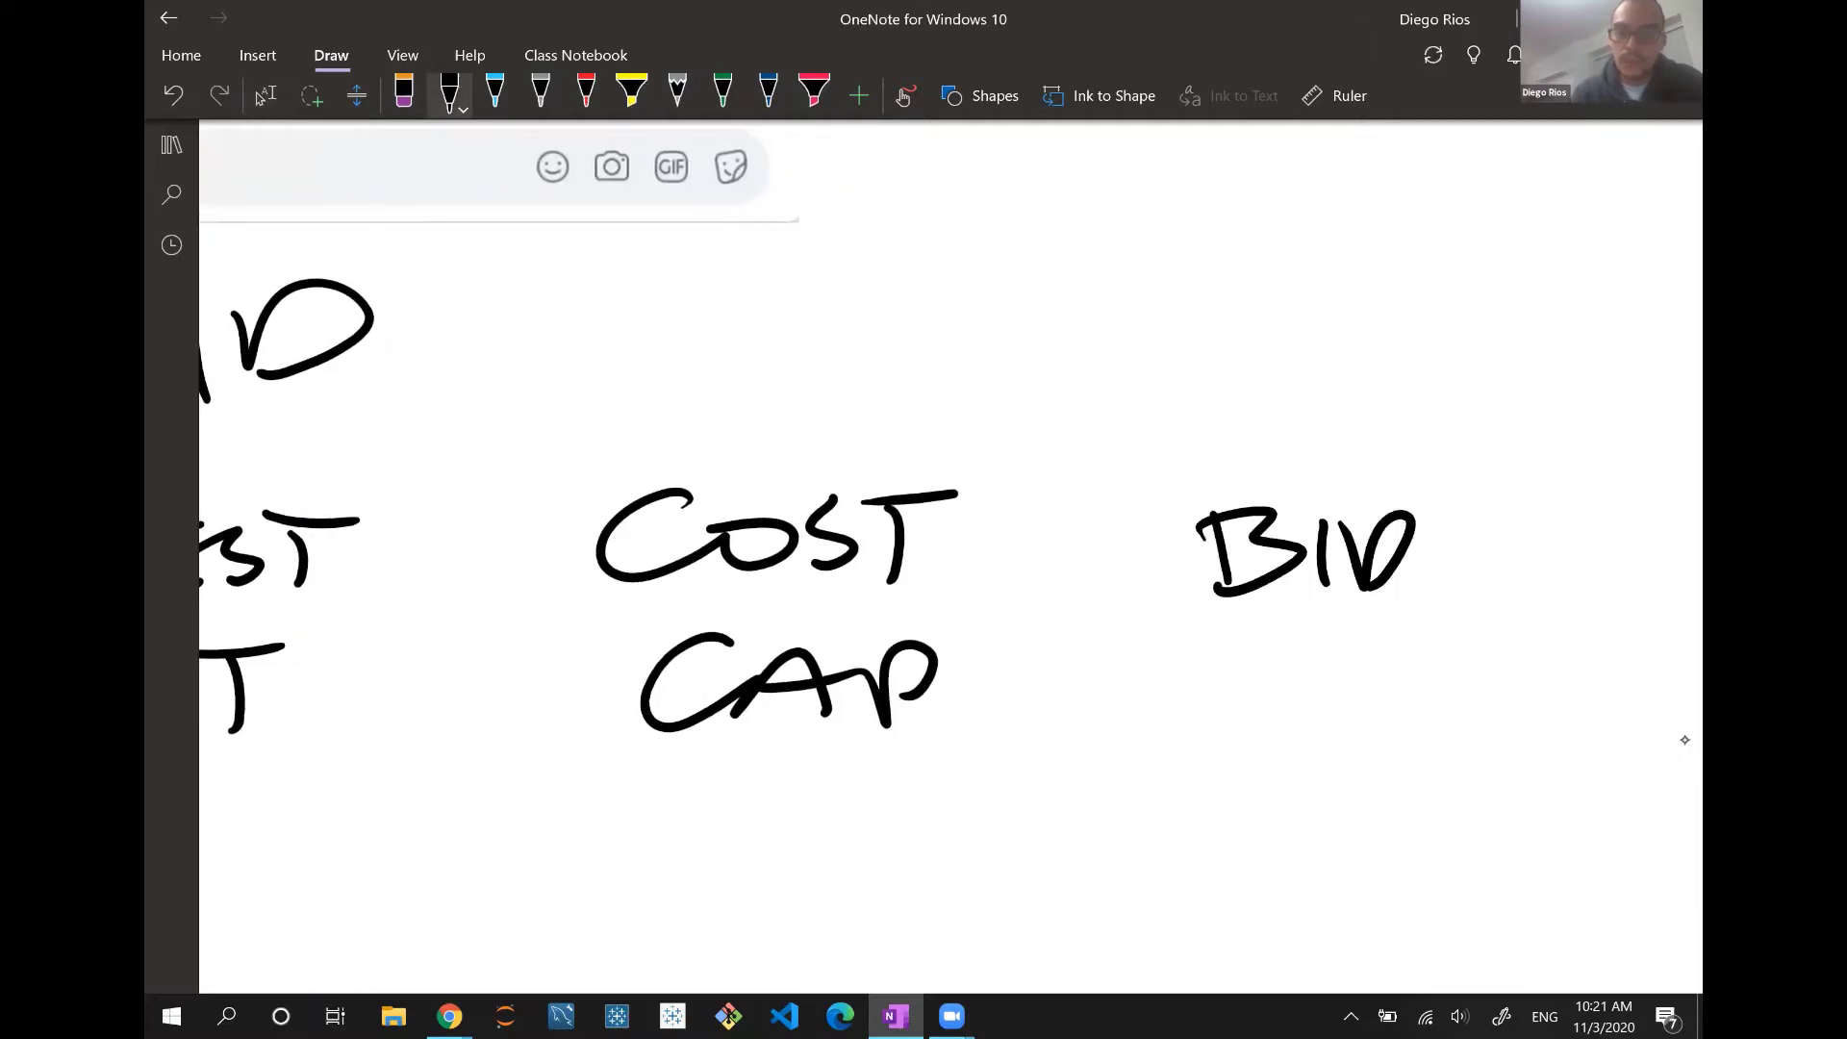
pyautogui.moveTo(1266, 627); pyautogui.dragTo(1351, 639)
pyautogui.moveTo(1276, 710)
pyautogui.mouseDown()
pyautogui.moveTo(1385, 664)
pyautogui.moveTo(1414, 692)
pyautogui.mouseUp()
pyautogui.hscroll(-6, 951, 558)
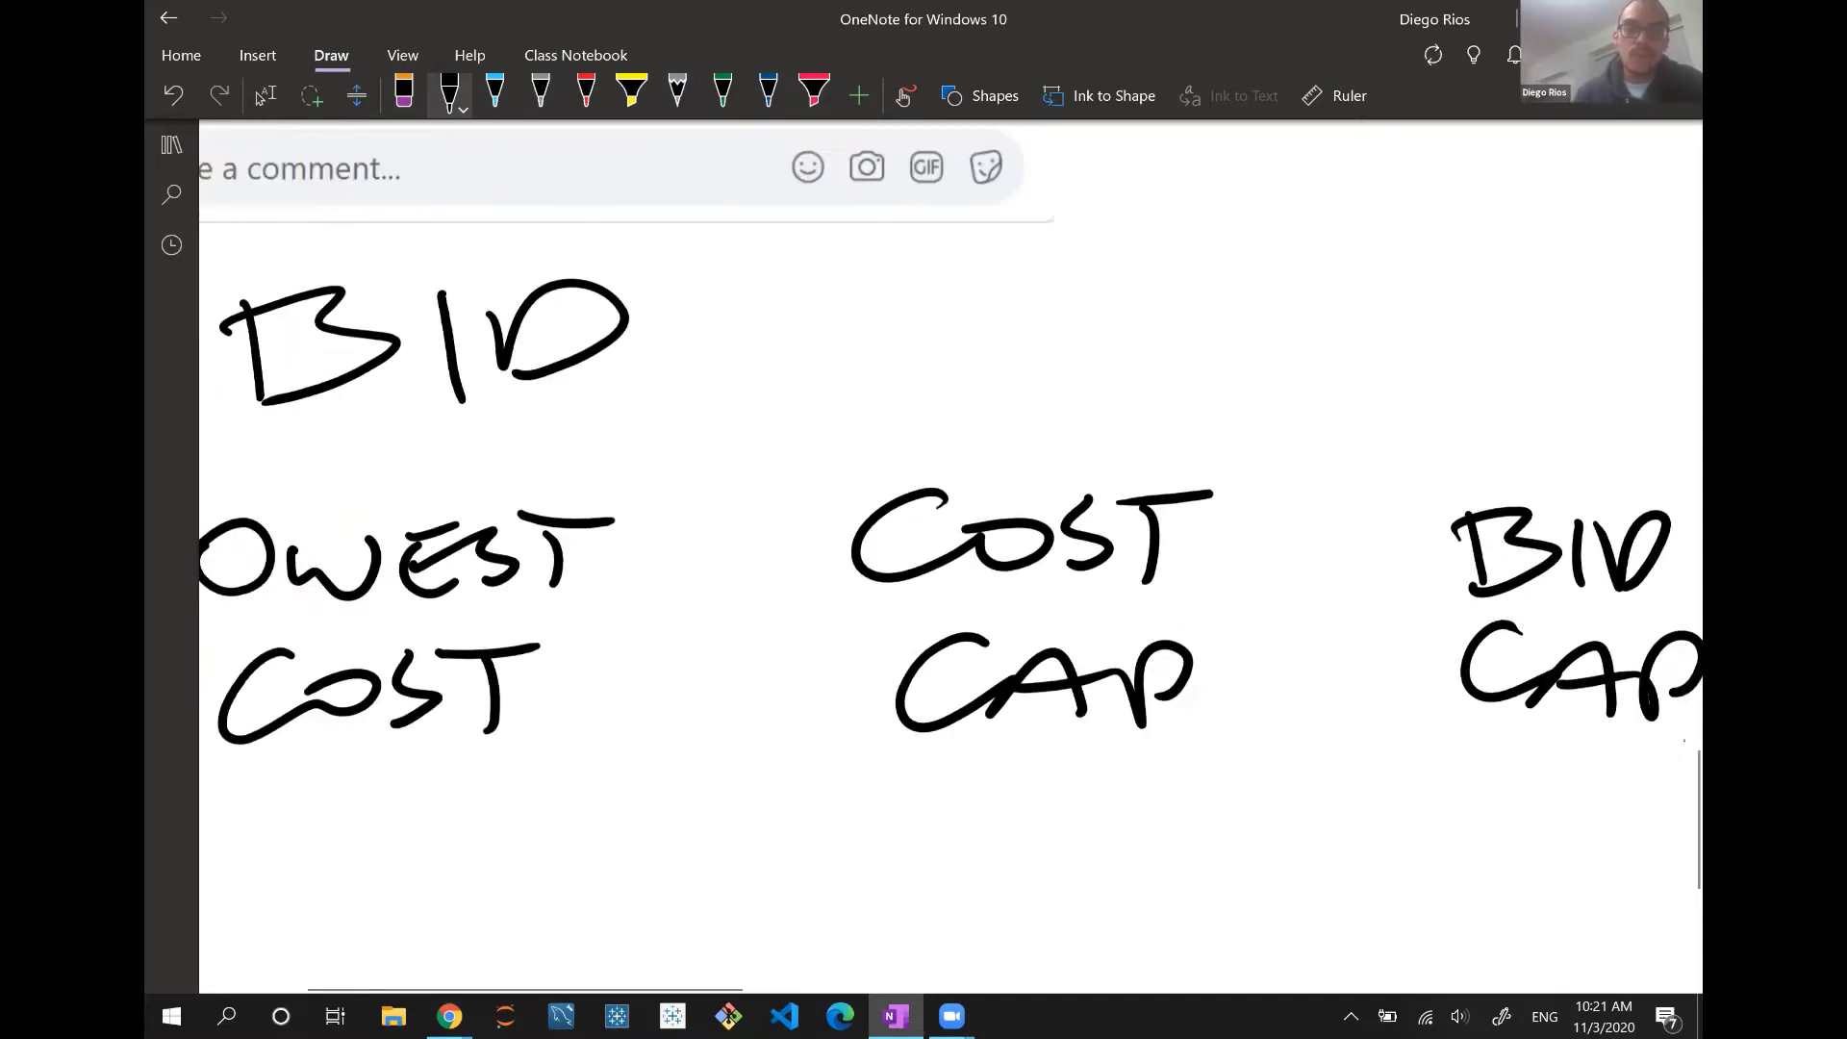
pyautogui.click(261, 96)
pyautogui.hotkey('alt', 'Tab')
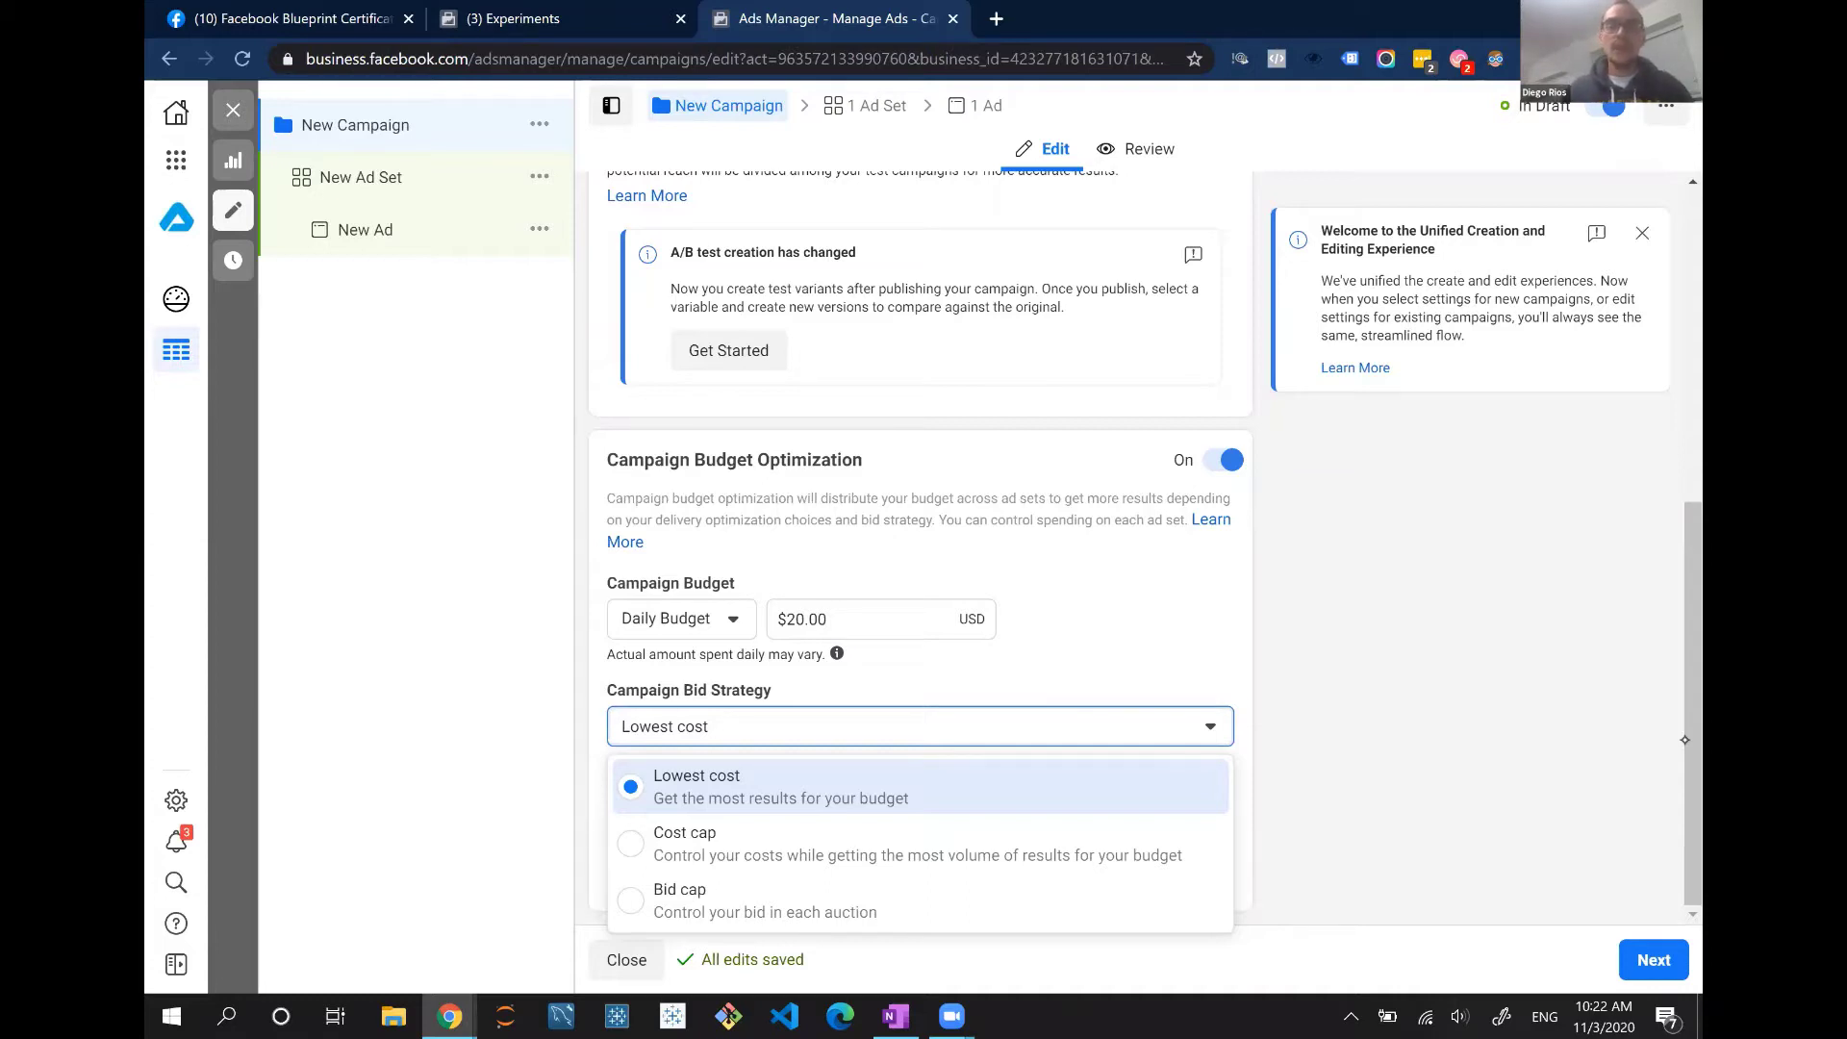
pyautogui.hotkey('alt', 'Tab')
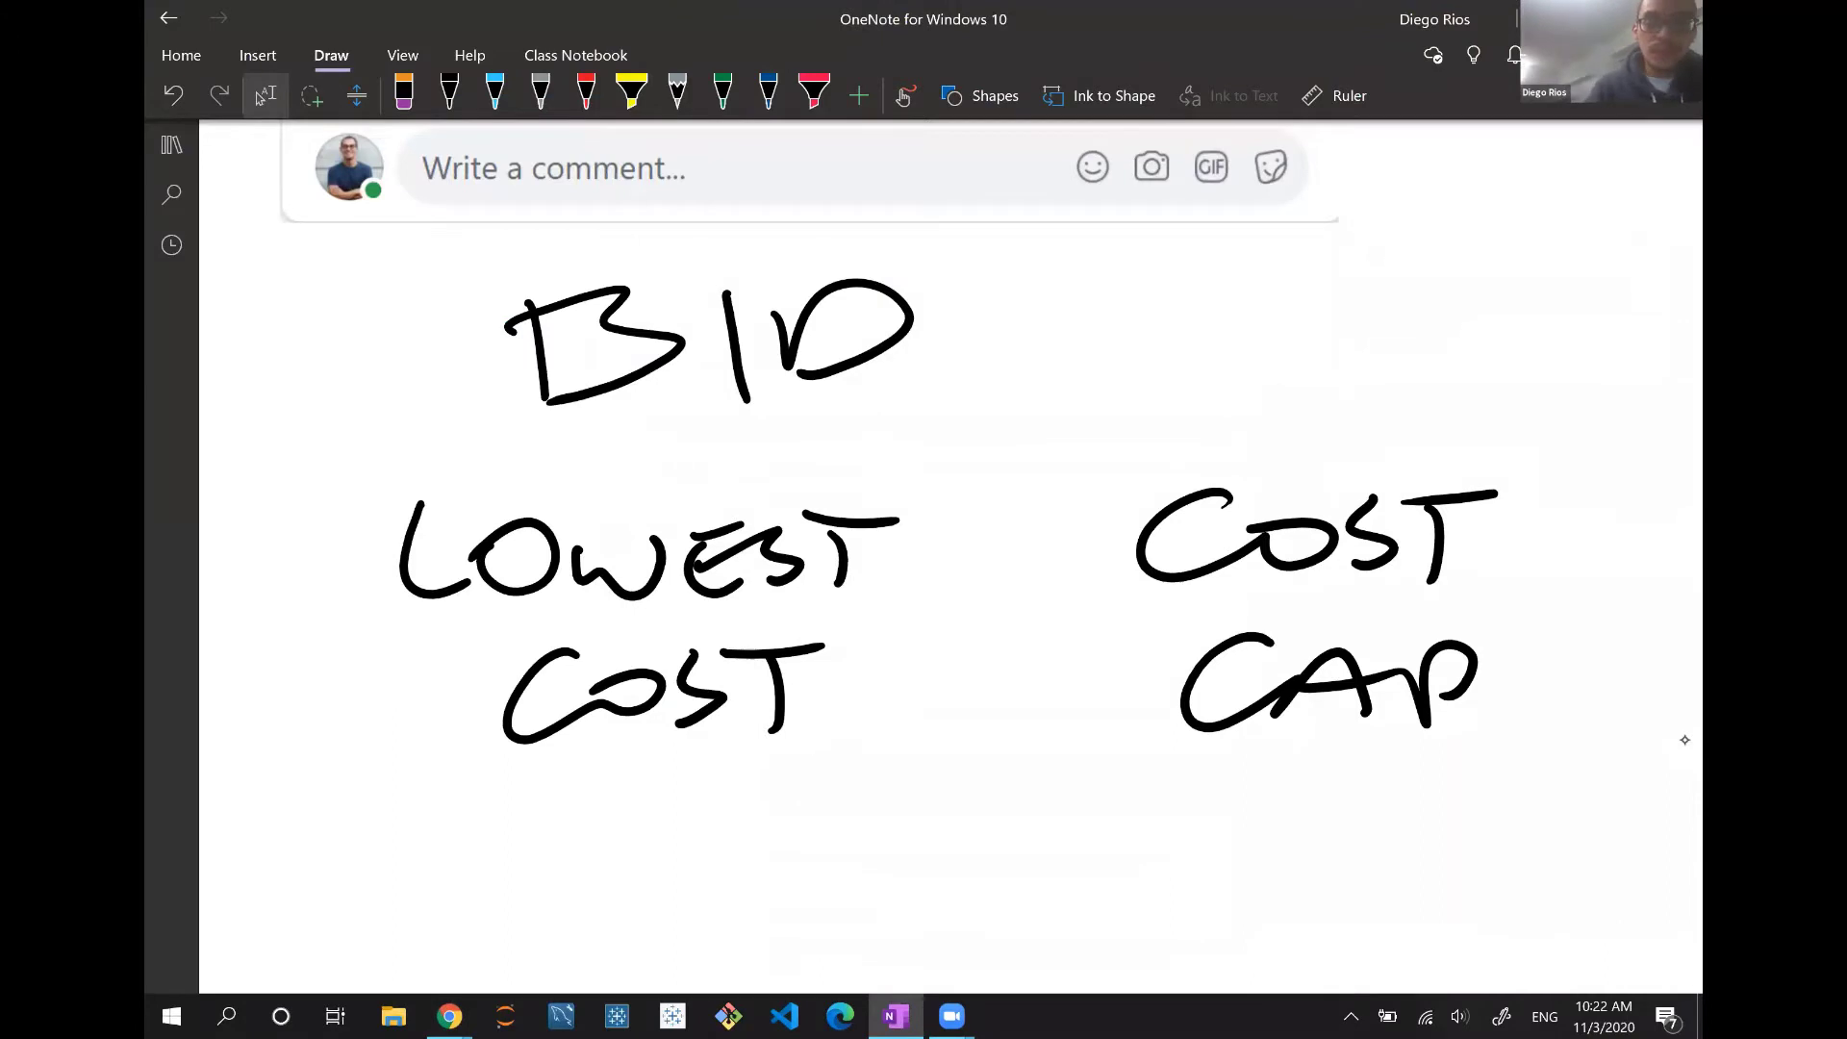
# Write light-blue circled 1, 2 and 3 under LOWEST COST, COST CAP and BID CAP.
pyautogui.scroll(-5, 1684, 740)
pyautogui.scroll(-3, 1685, 740)
pyautogui.scroll(10, 1684, 740)
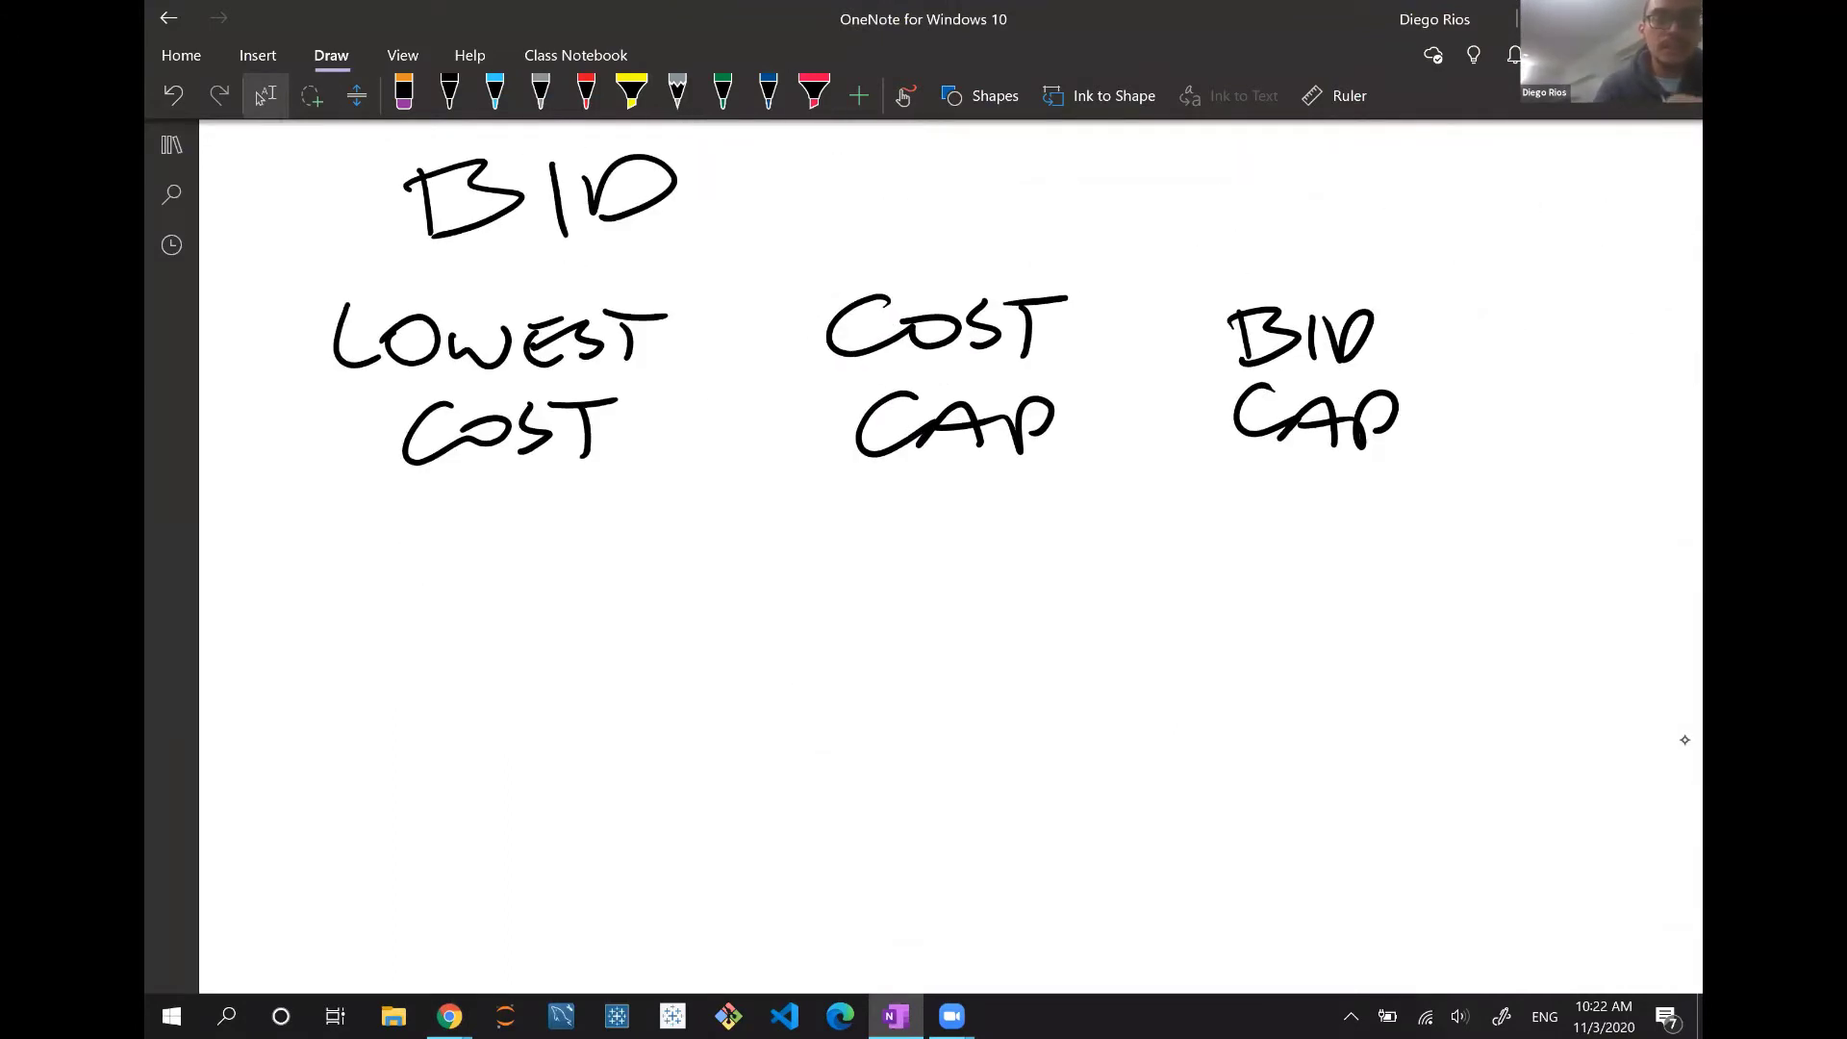
pyautogui.hotkey('alt', 'd')
pyautogui.moveTo(510, 525); pyautogui.dragTo(513, 549)
pyautogui.moveTo(441, 549); pyautogui.dragTo(462, 519)
pyautogui.moveTo(938, 528)
pyautogui.mouseDown()
pyautogui.moveTo(964, 560)
pyautogui.moveTo(1032, 539)
pyautogui.moveTo(885, 540)
pyautogui.mouseUp()
pyautogui.moveTo(1306, 528)
pyautogui.mouseDown()
pyautogui.moveTo(1343, 529)
pyautogui.moveTo(1320, 563)
pyautogui.mouseUp()
pyautogui.moveTo(1304, 528)
pyautogui.mouseDown()
pyautogui.moveTo(1280, 582)
pyautogui.moveTo(1293, 502)
pyautogui.mouseUp()
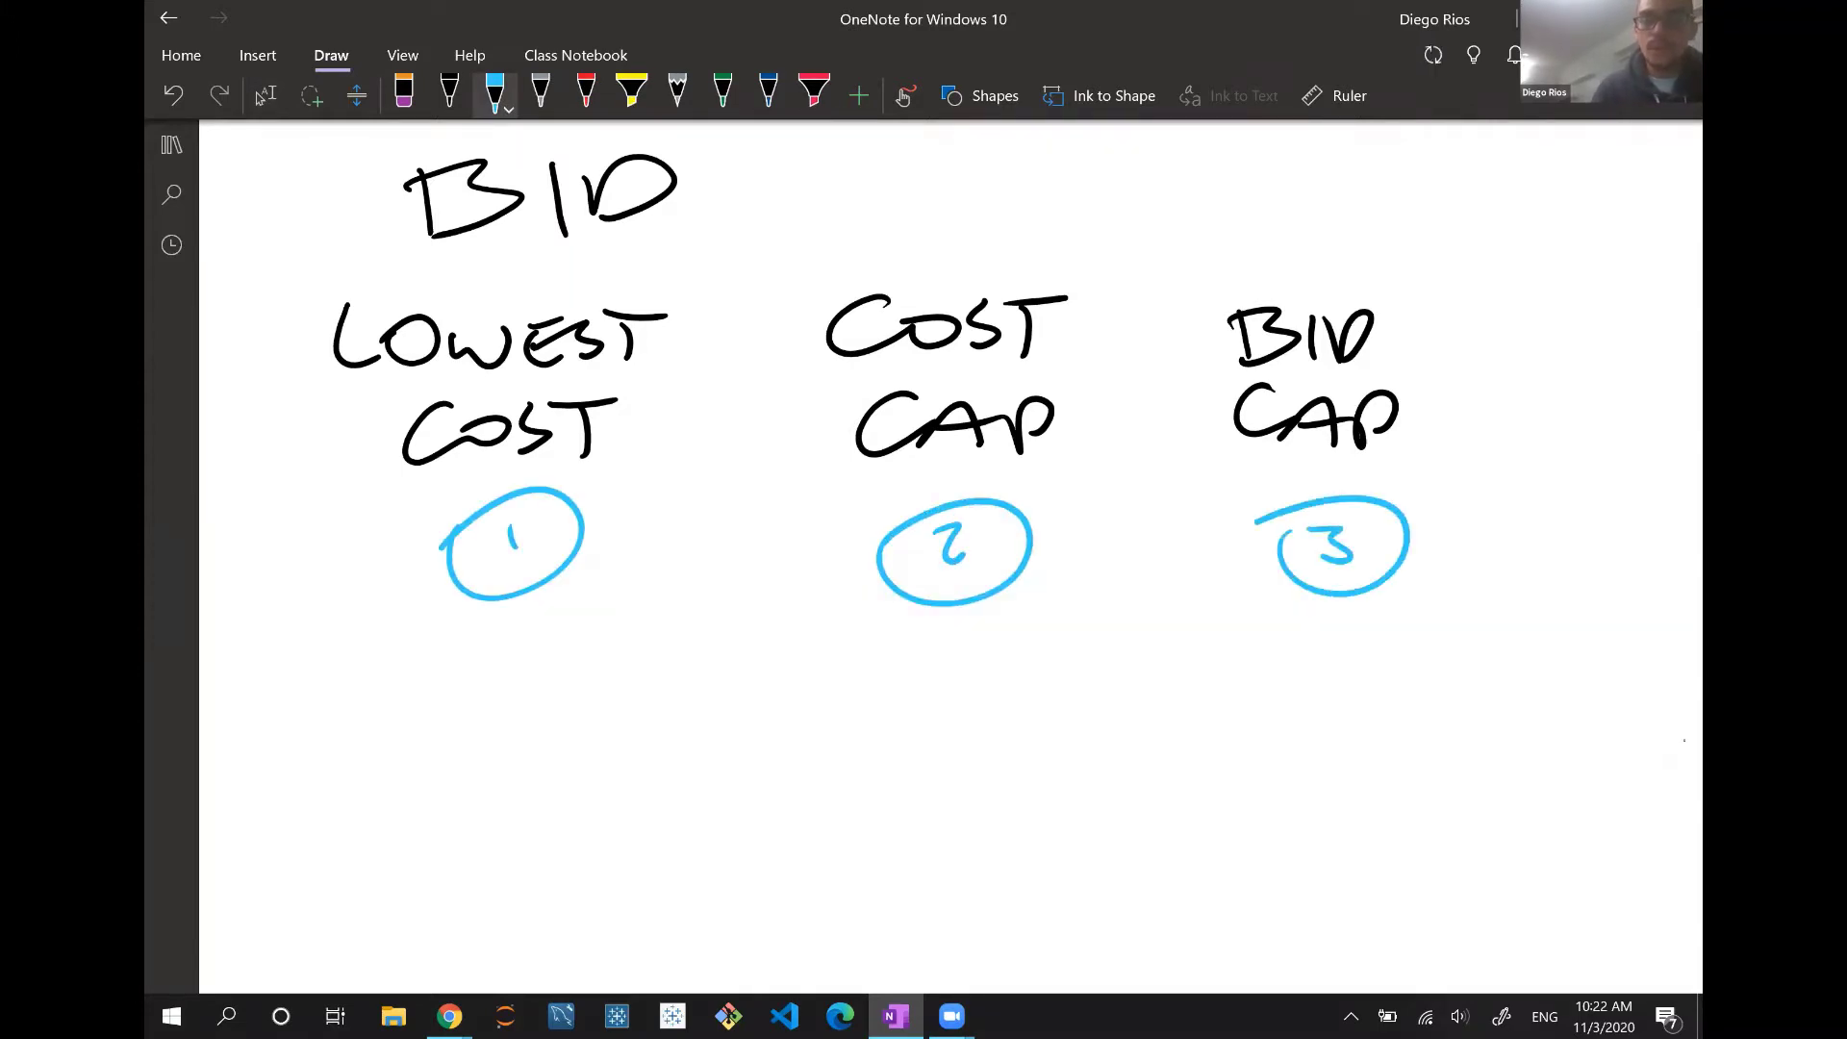
pyautogui.scroll(-5, 1685, 739)
pyautogui.hscroll(5, 1684, 740)
pyautogui.scroll(1, 1684, 740)
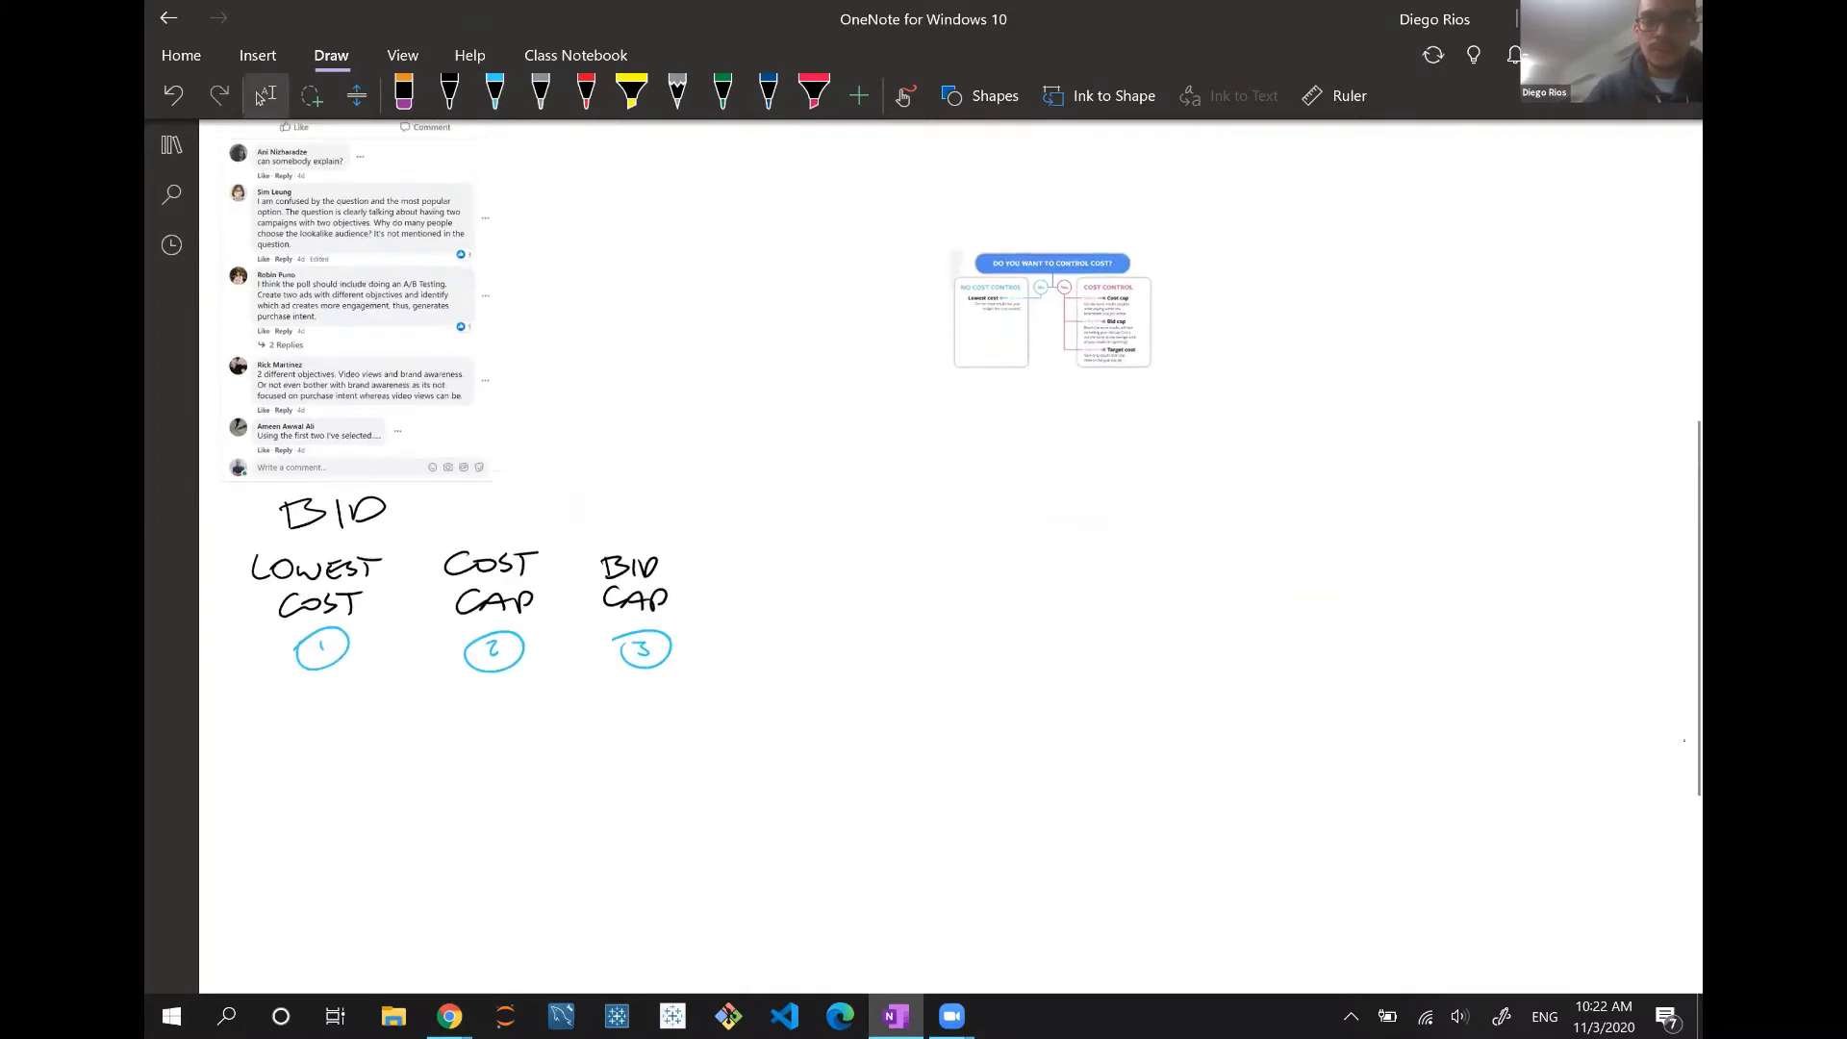
# Move the 'Do you want to control cost?' flowchart beneath the numbered strategies and deselect it.
pyautogui.moveTo(1048, 281); pyautogui.dragTo(671, 626)
pyautogui.scroll(-3, 802, 649)
pyautogui.moveTo(248, 478); pyautogui.dragTo(243, 589)
pyautogui.click(777, 488)
pyautogui.scroll(5, 777, 488)
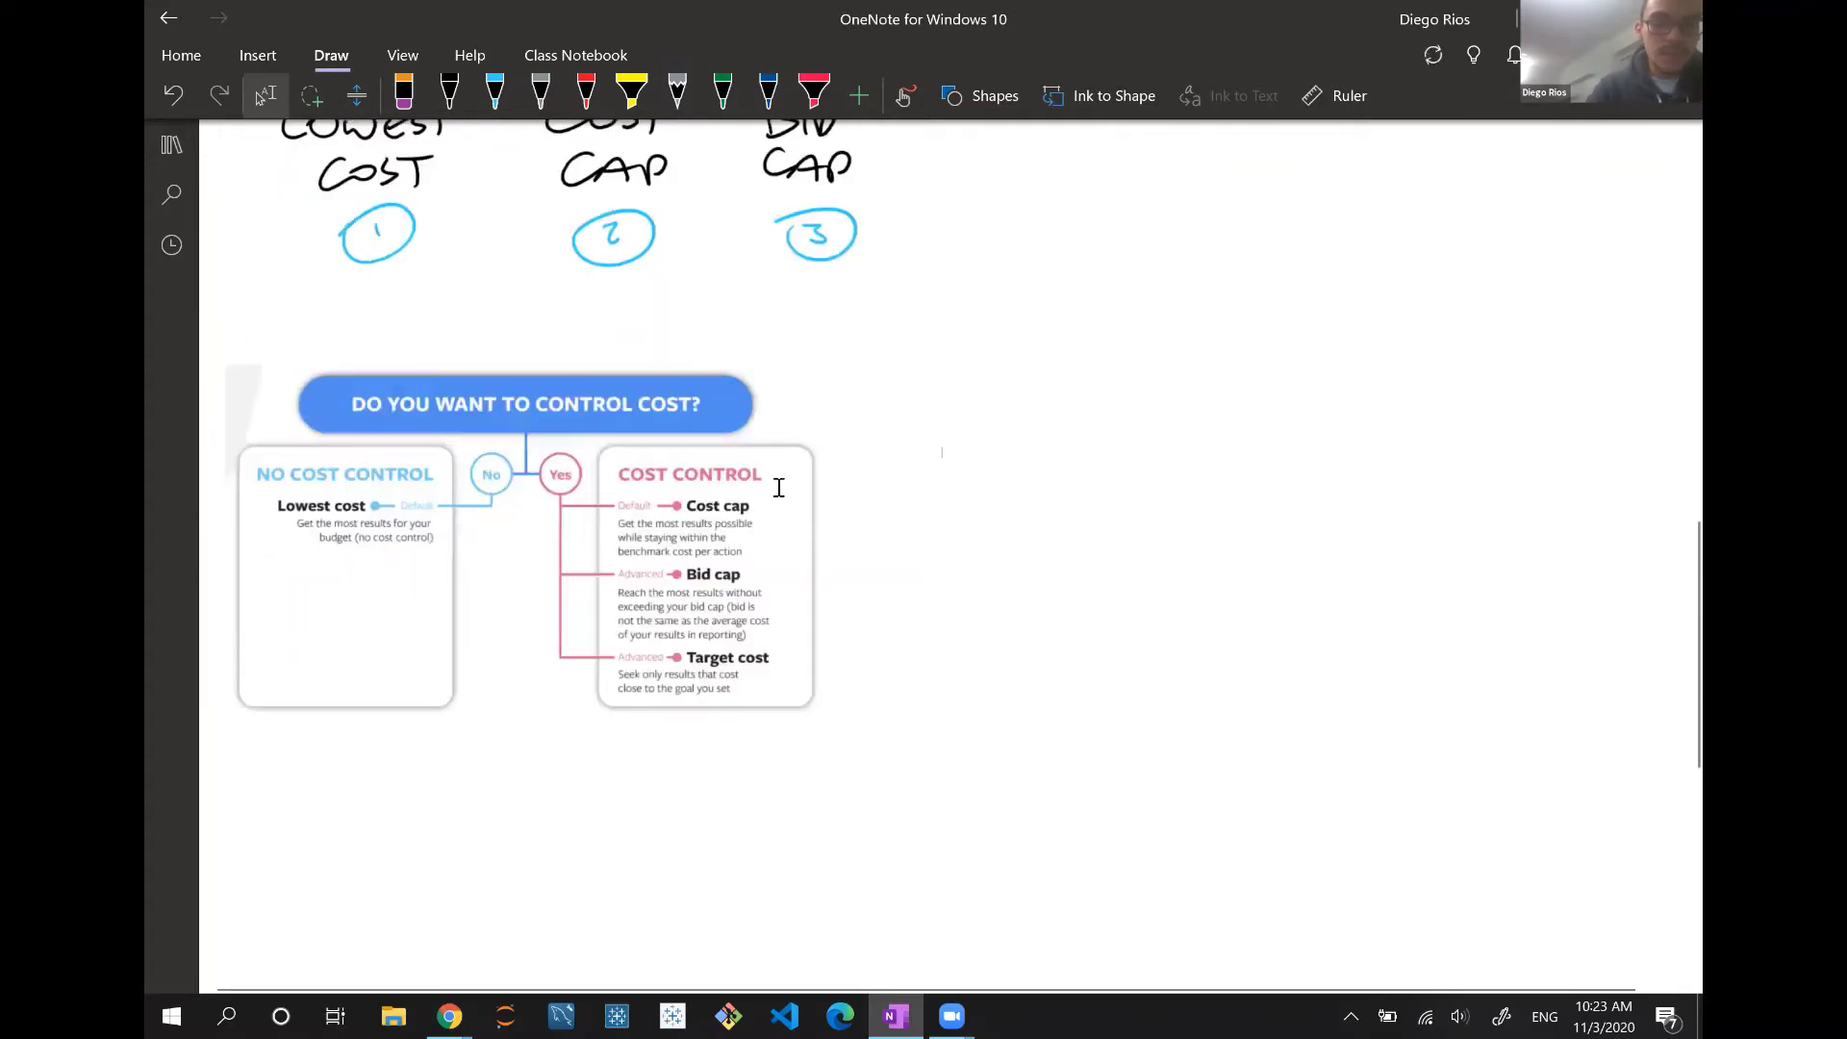
pyautogui.scroll(2, 777, 489)
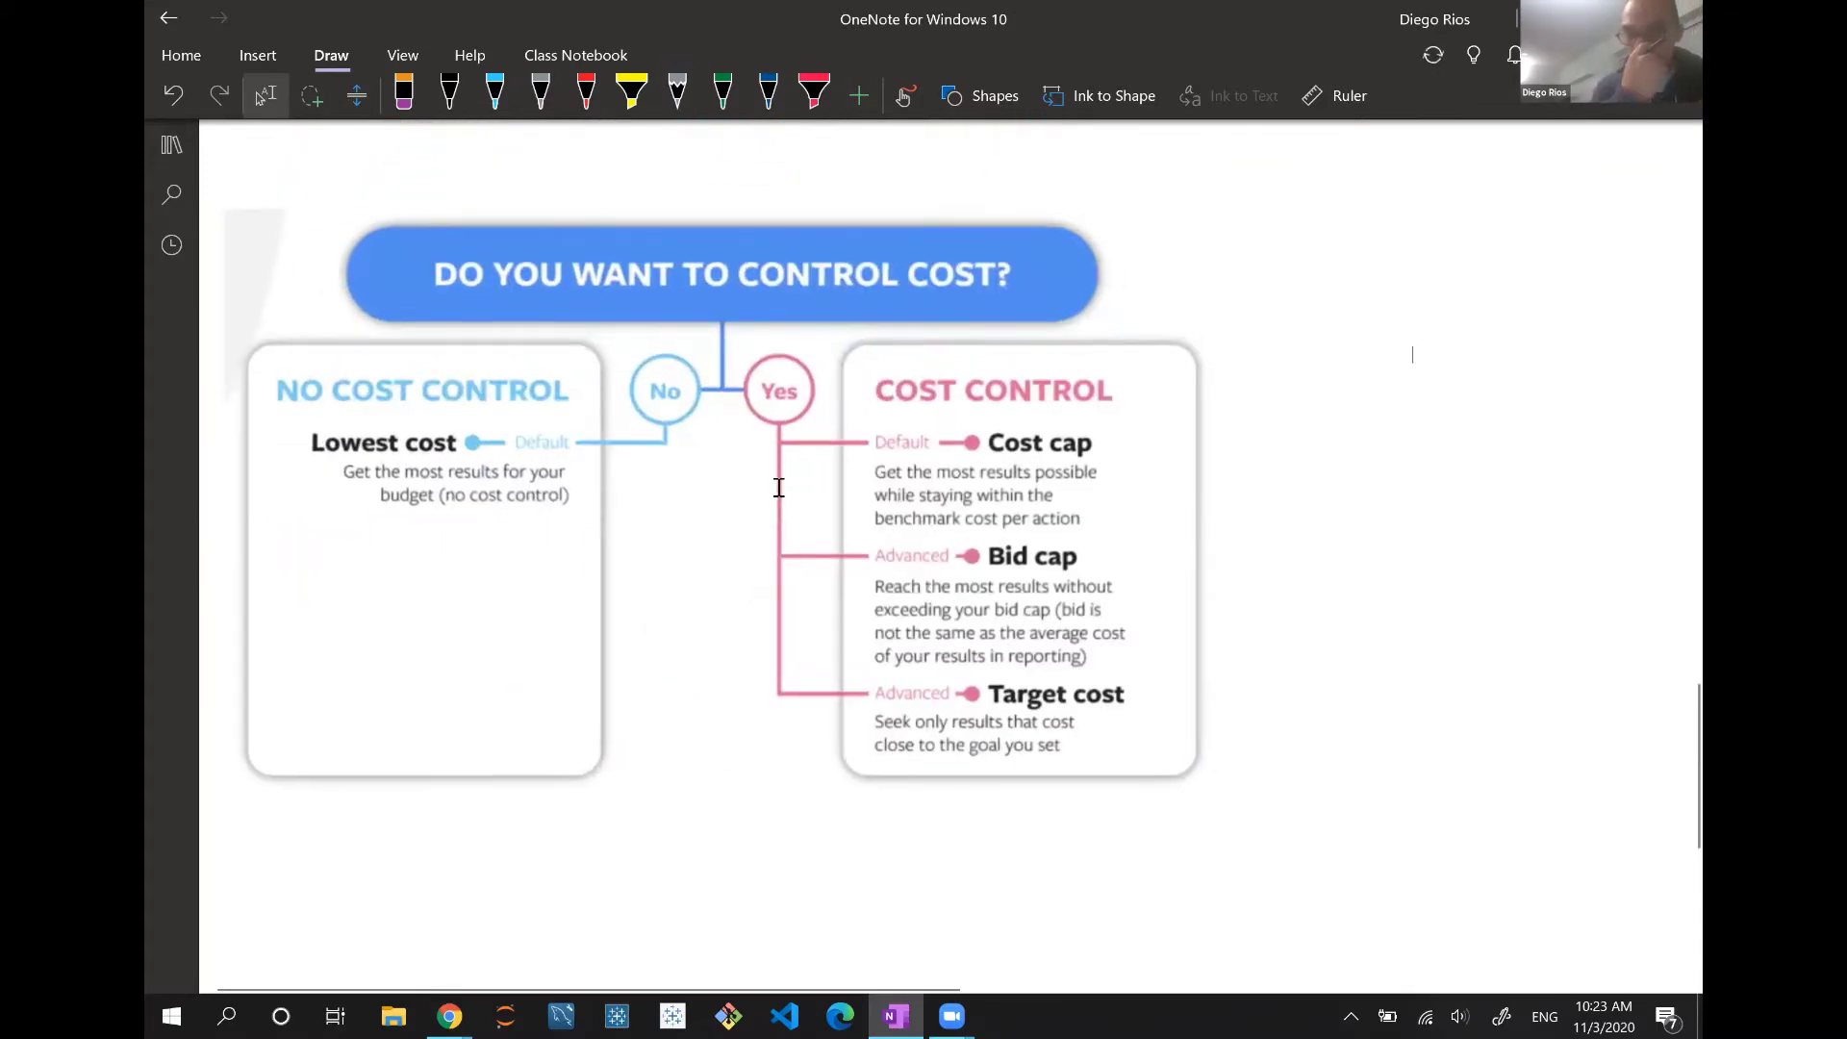
# Scribble out the Target cost option and its description in black ink.
pyautogui.hotkey('alt', 'd')
pyautogui.press('p')
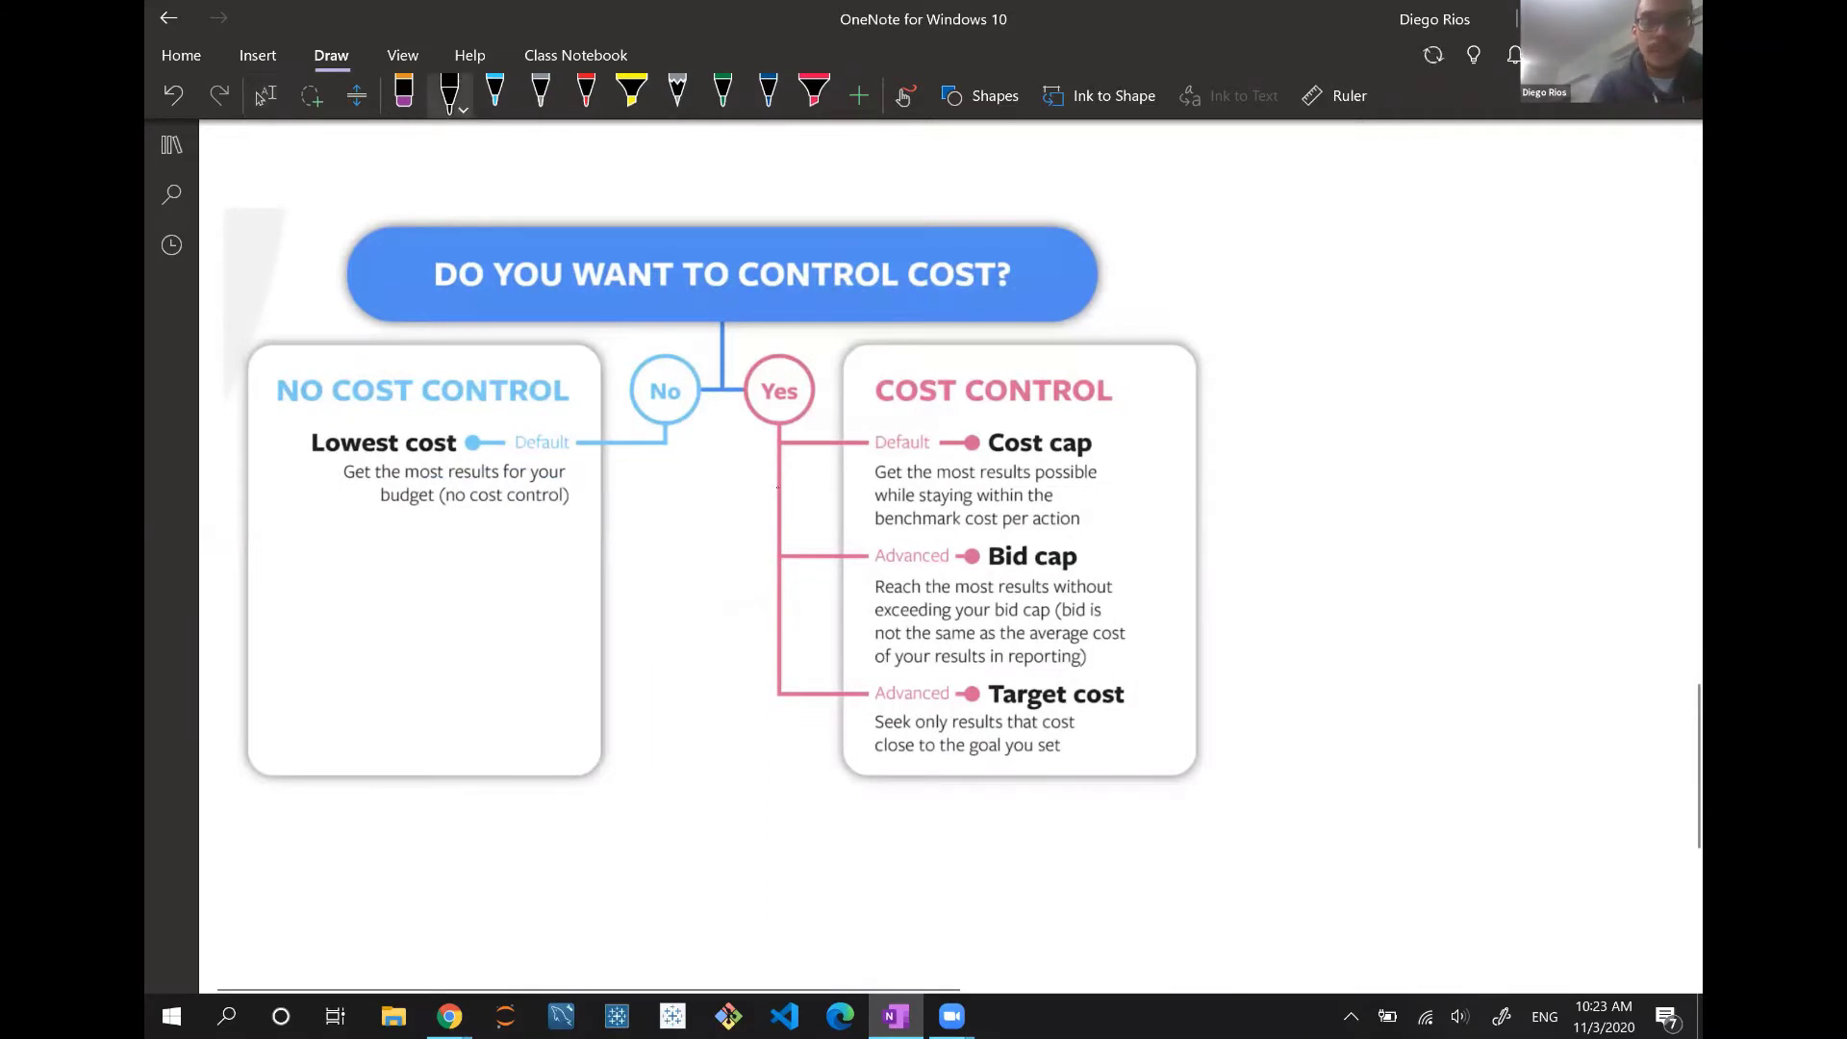
pyautogui.moveTo(871, 695); pyautogui.dragTo(1122, 692)
pyautogui.moveTo(878, 728)
pyautogui.mouseDown()
pyautogui.moveTo(1088, 716)
pyautogui.moveTo(1095, 732)
pyautogui.mouseUp()
pyautogui.moveTo(947, 748); pyautogui.dragTo(1118, 686)
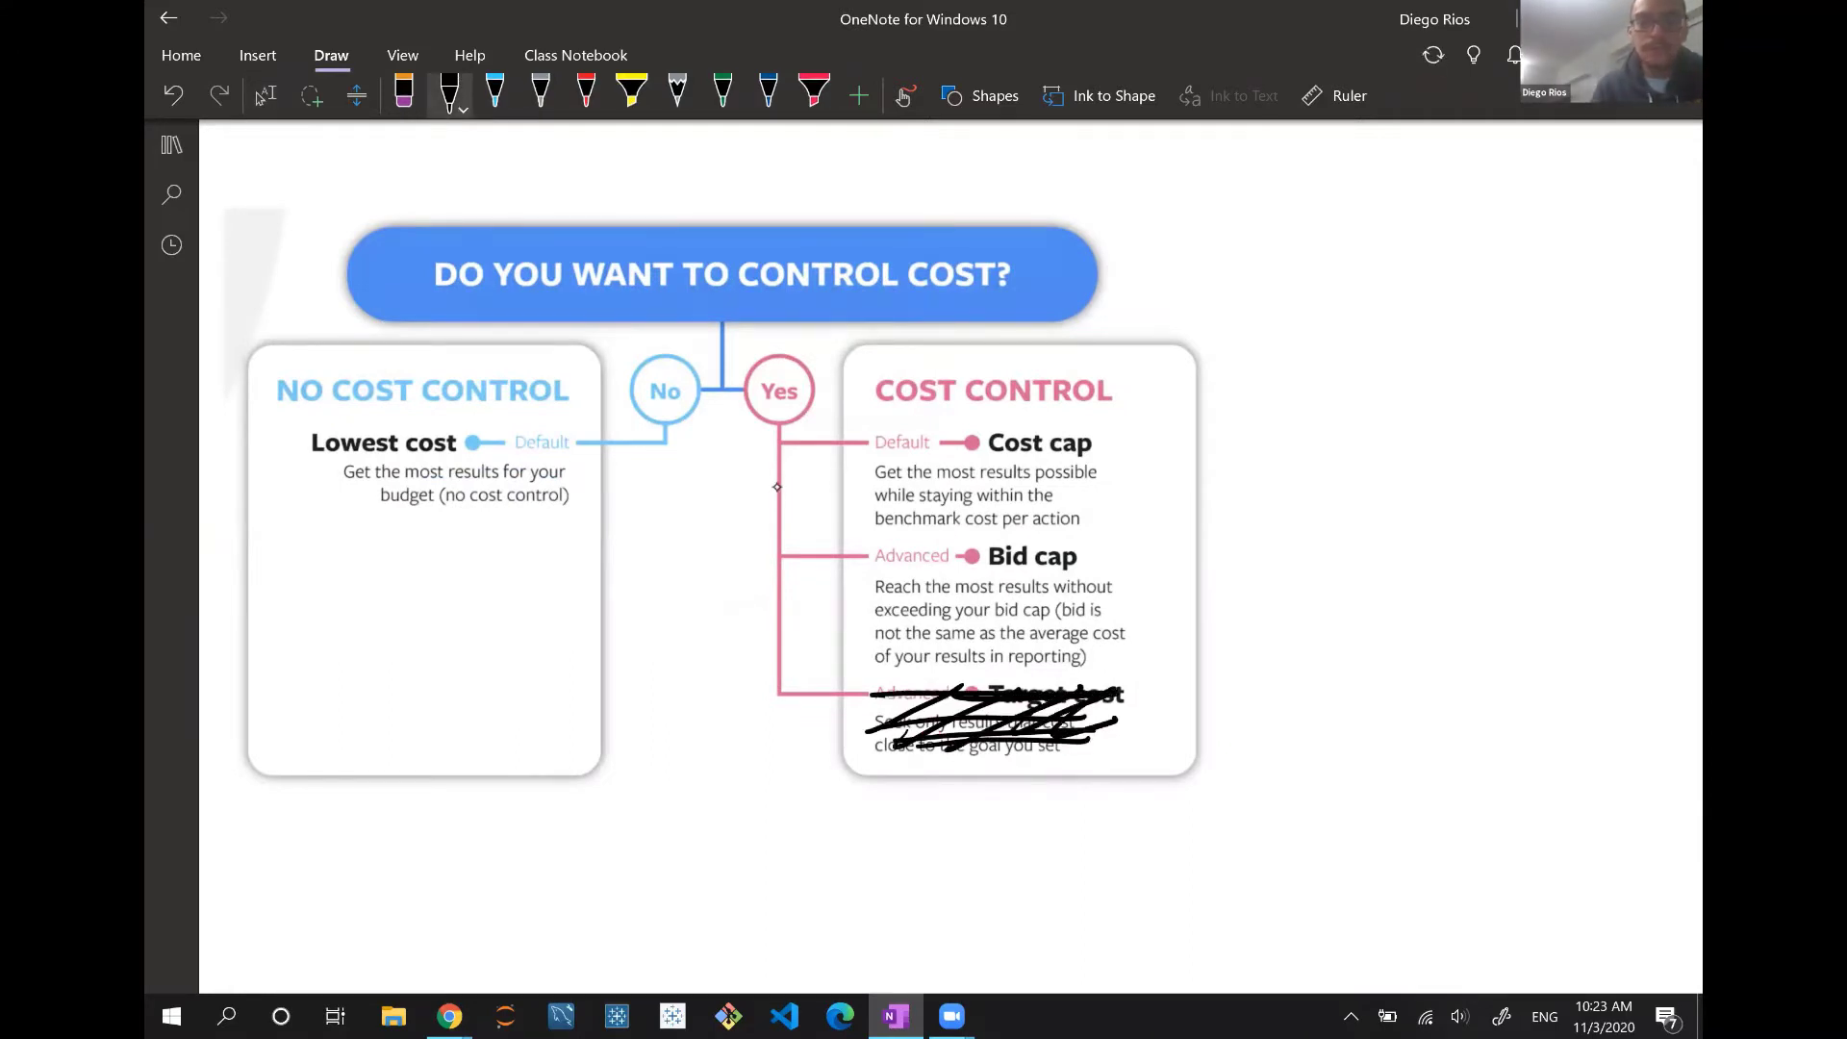
# Highlight the Lowest cost description in yellow, including the no-cost-control budget line.
pyautogui.click(631, 91)
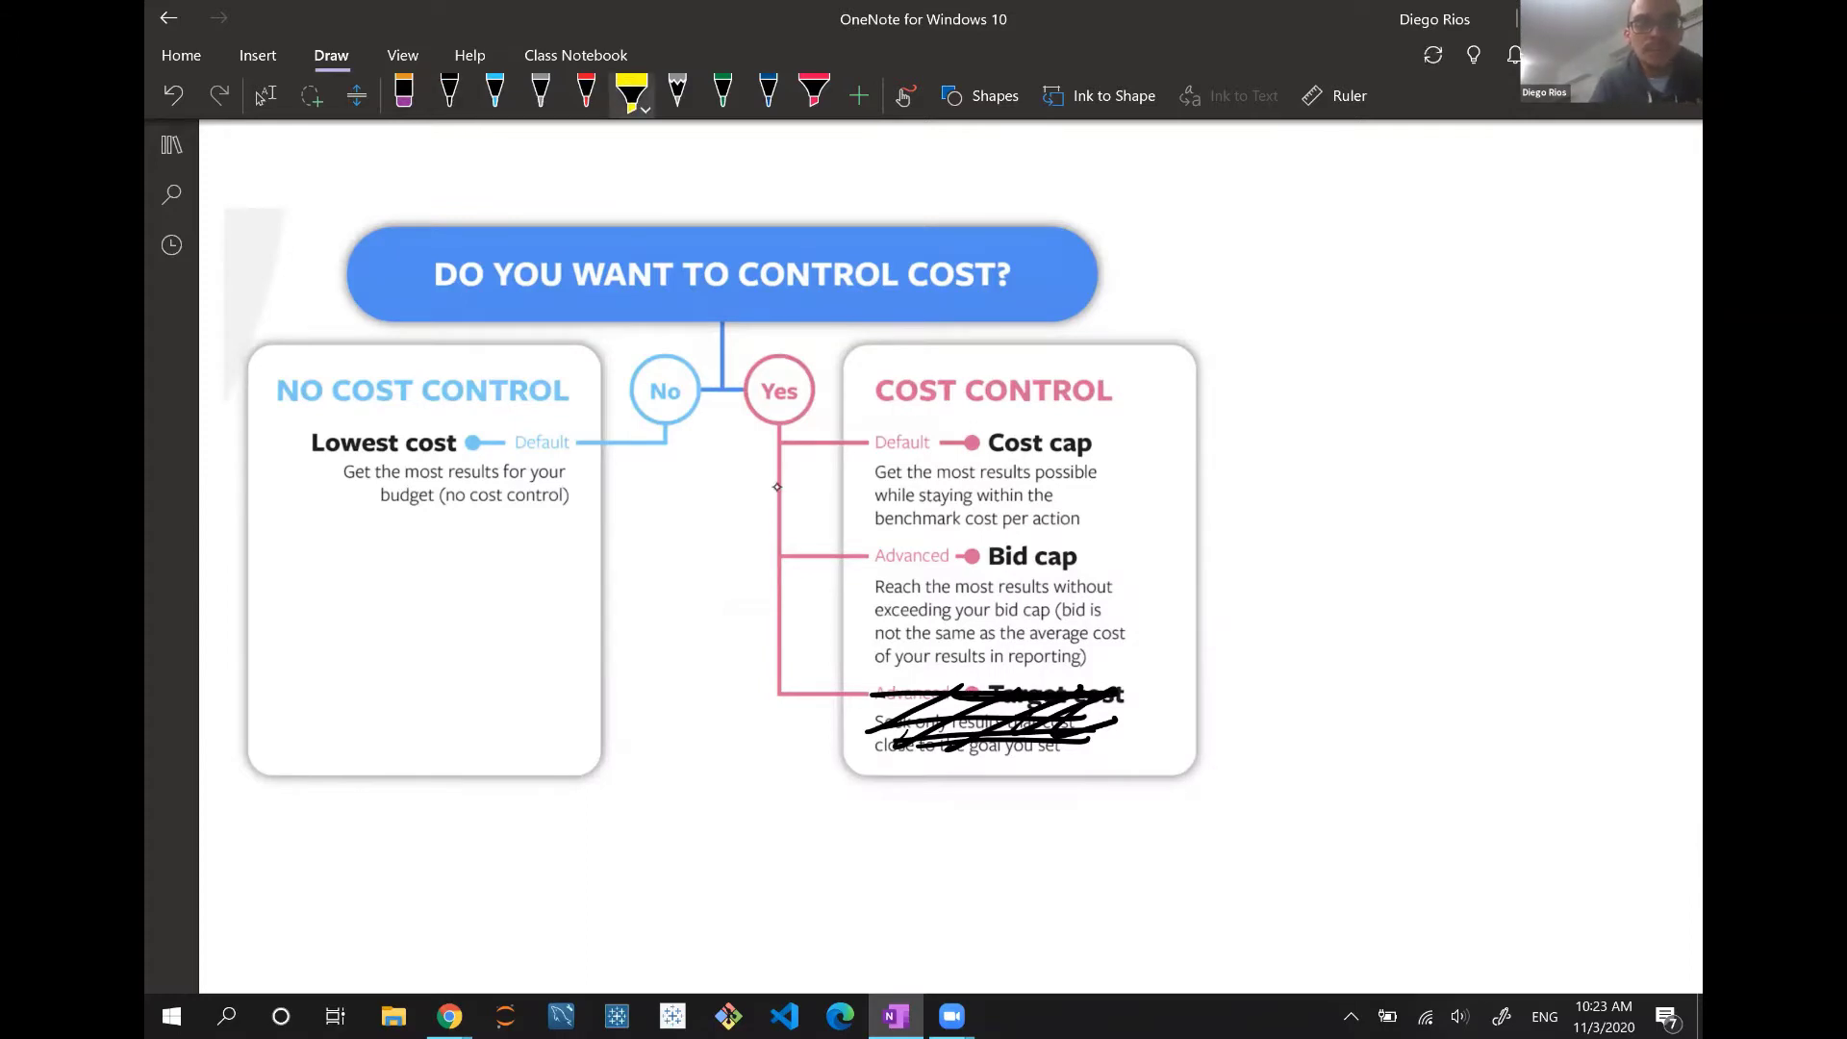
pyautogui.moveTo(356, 474); pyautogui.dragTo(550, 471)
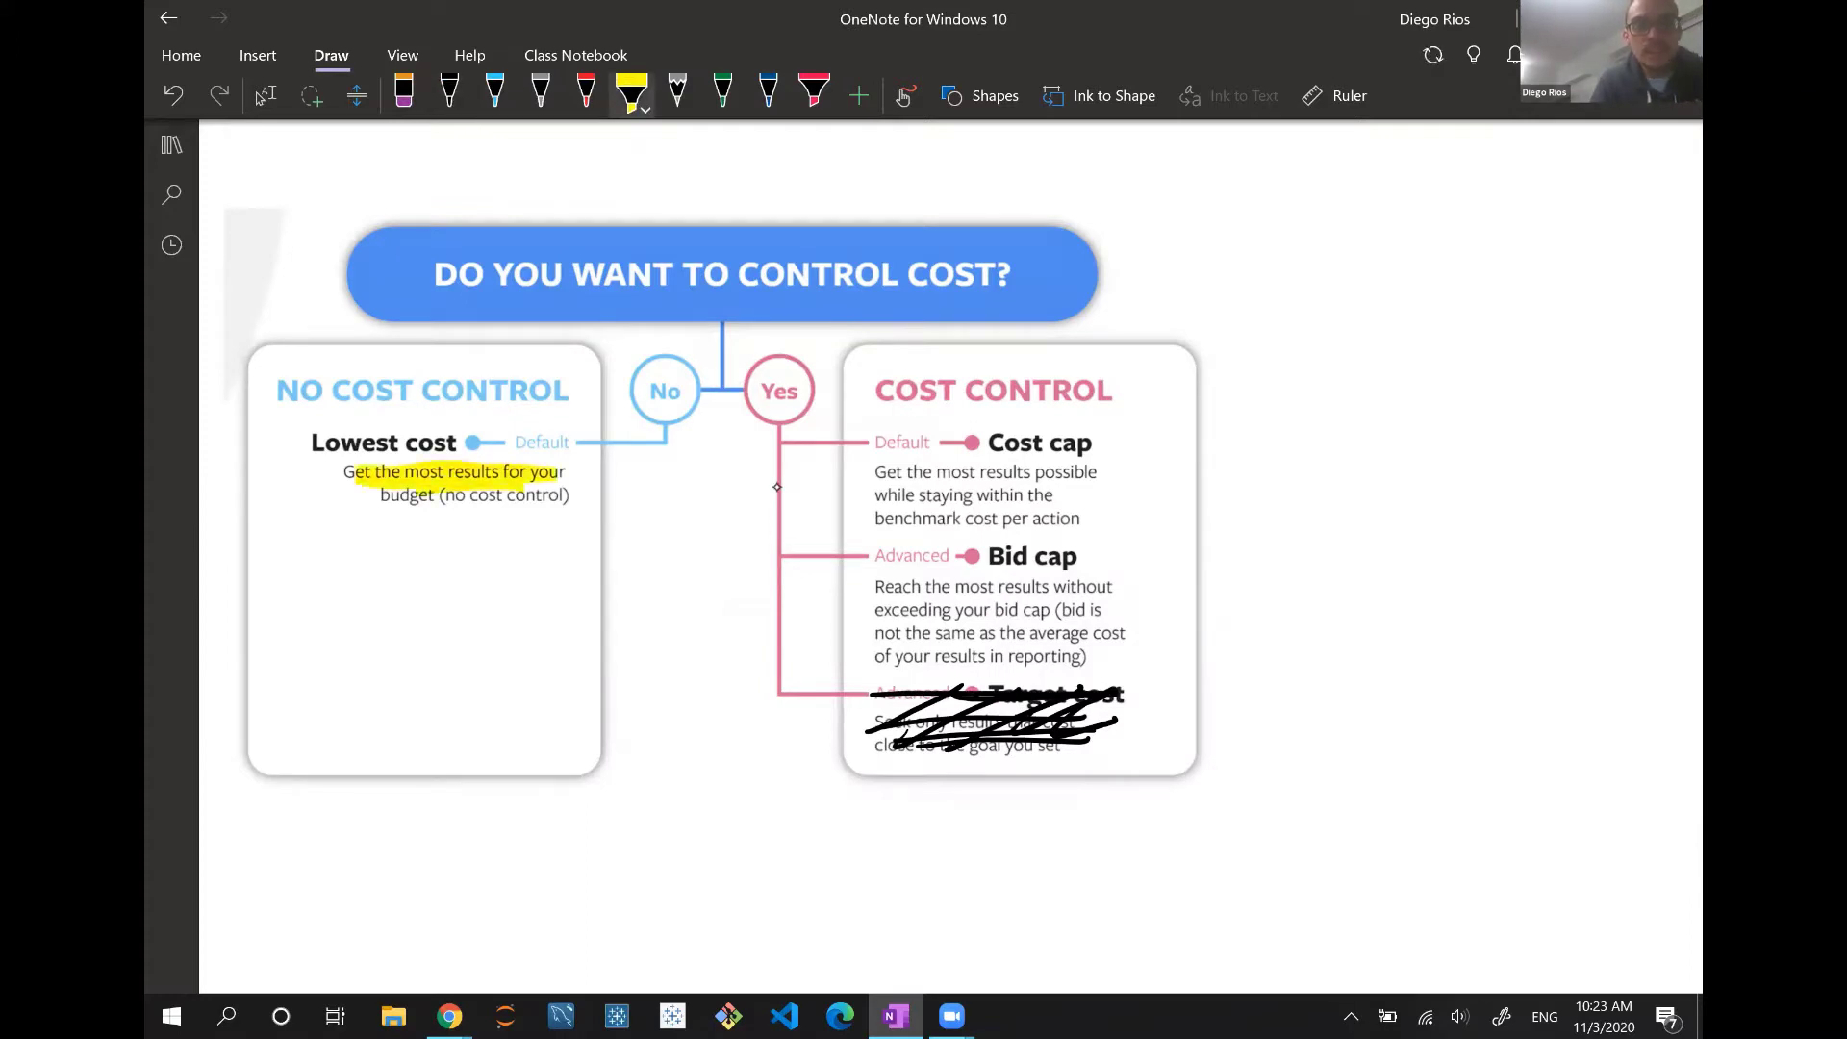
pyautogui.moveTo(383, 496); pyautogui.dragTo(562, 495)
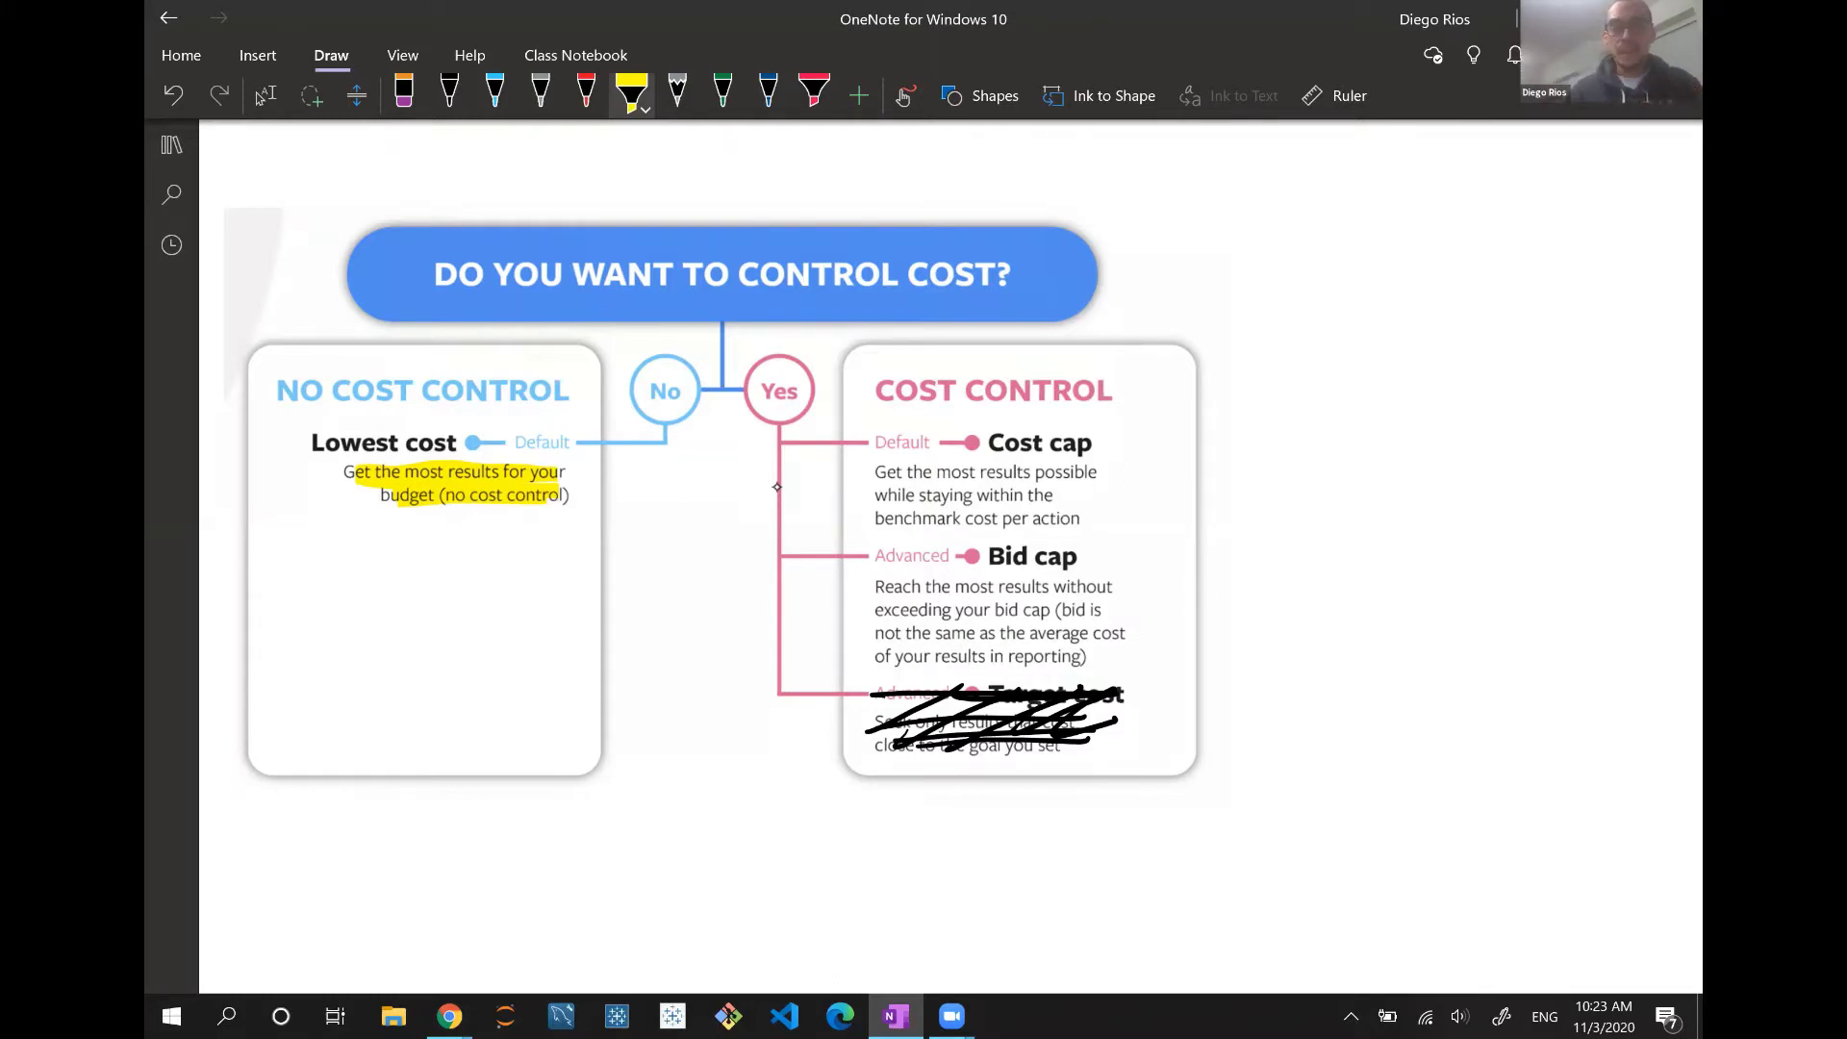
# Tag Lowest cost with a blue circled 1 and Cost cap with a circled 2.
pyautogui.click(495, 93)
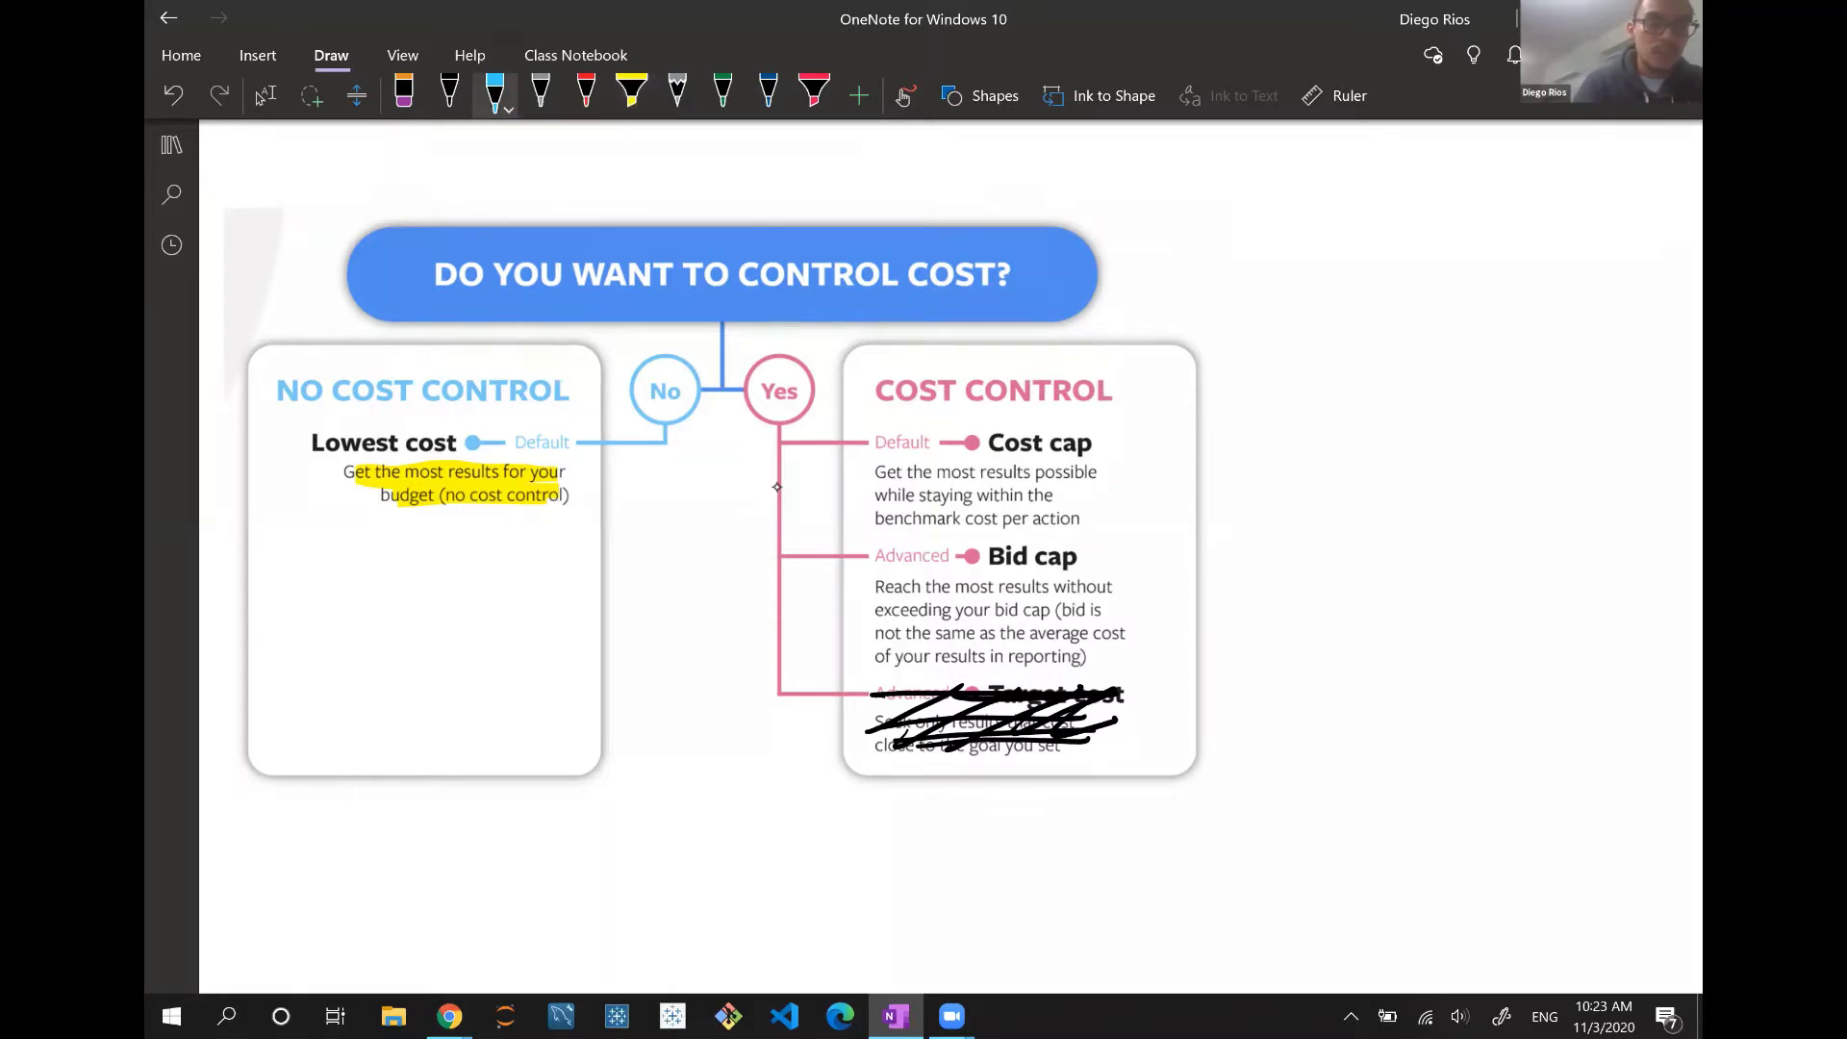
pyautogui.moveTo(280, 432); pyautogui.dragTo(279, 453)
pyautogui.moveTo(277, 421)
pyautogui.mouseDown()
pyautogui.moveTo(262, 484)
pyautogui.moveTo(289, 423)
pyautogui.mouseUp()
pyautogui.moveTo(1156, 429); pyautogui.dragTo(1176, 445)
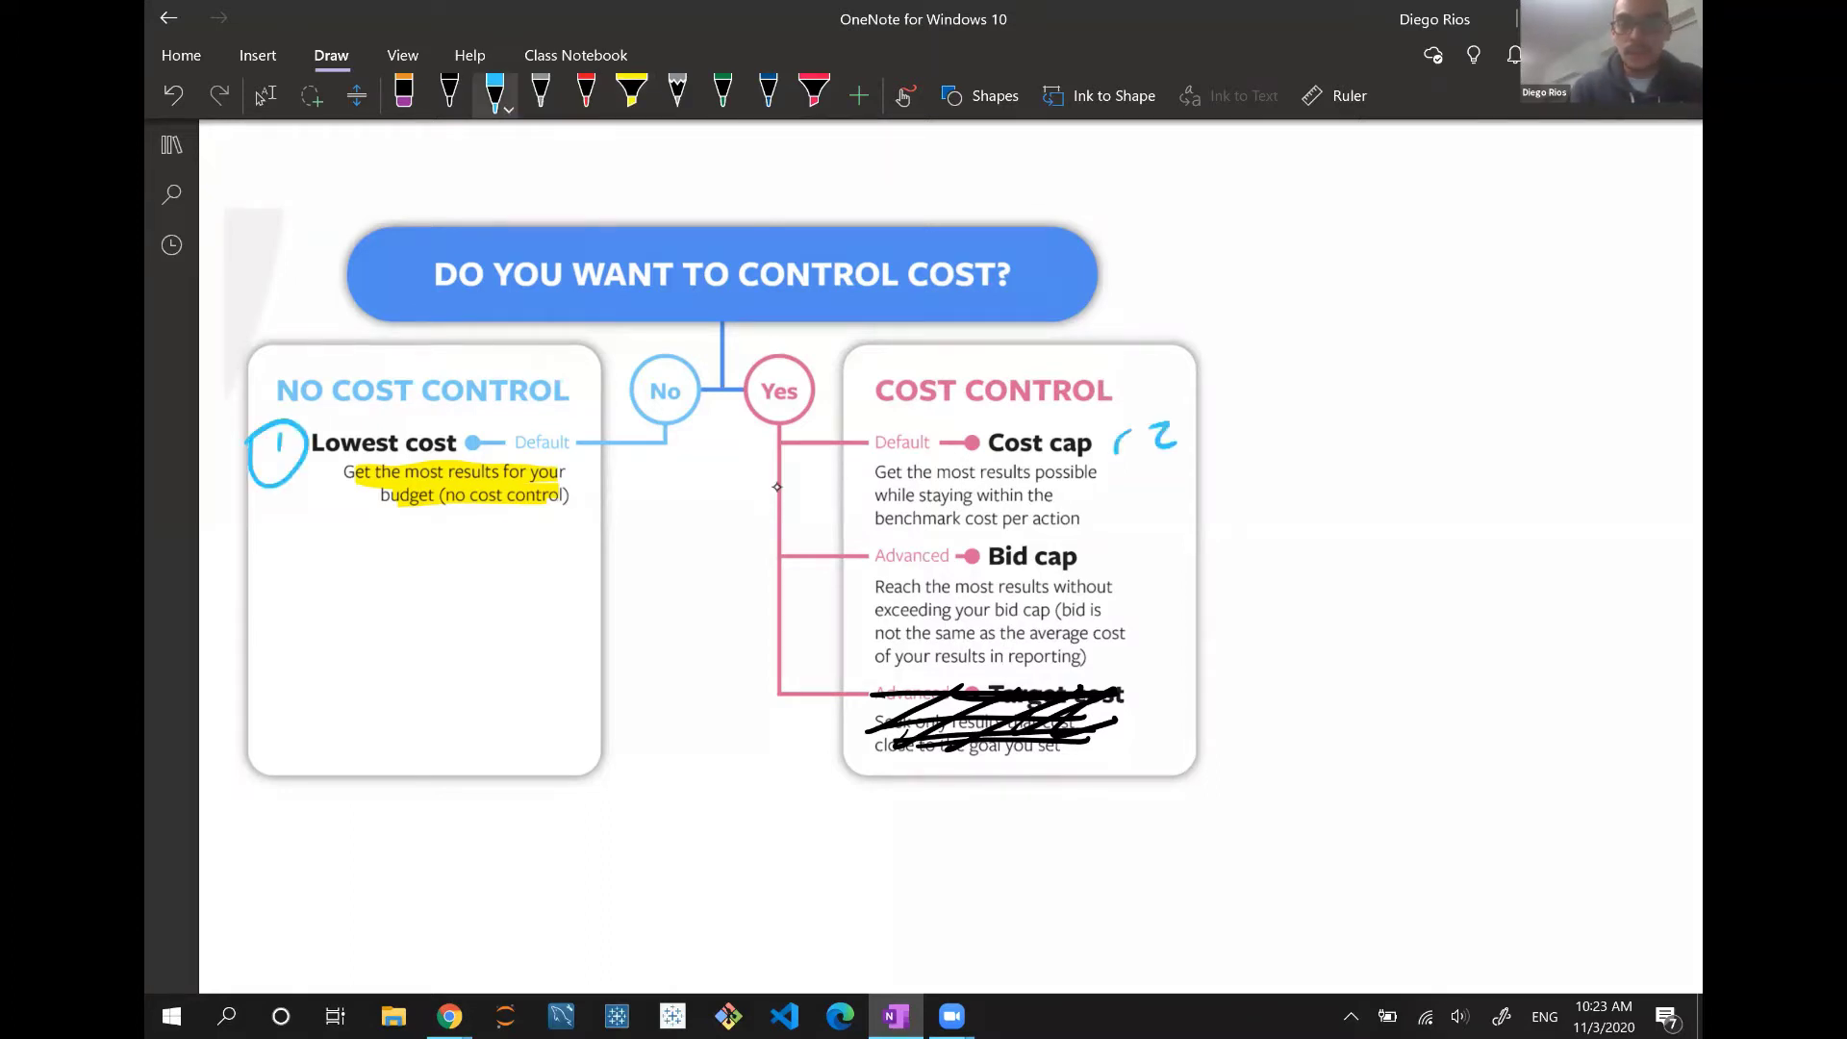